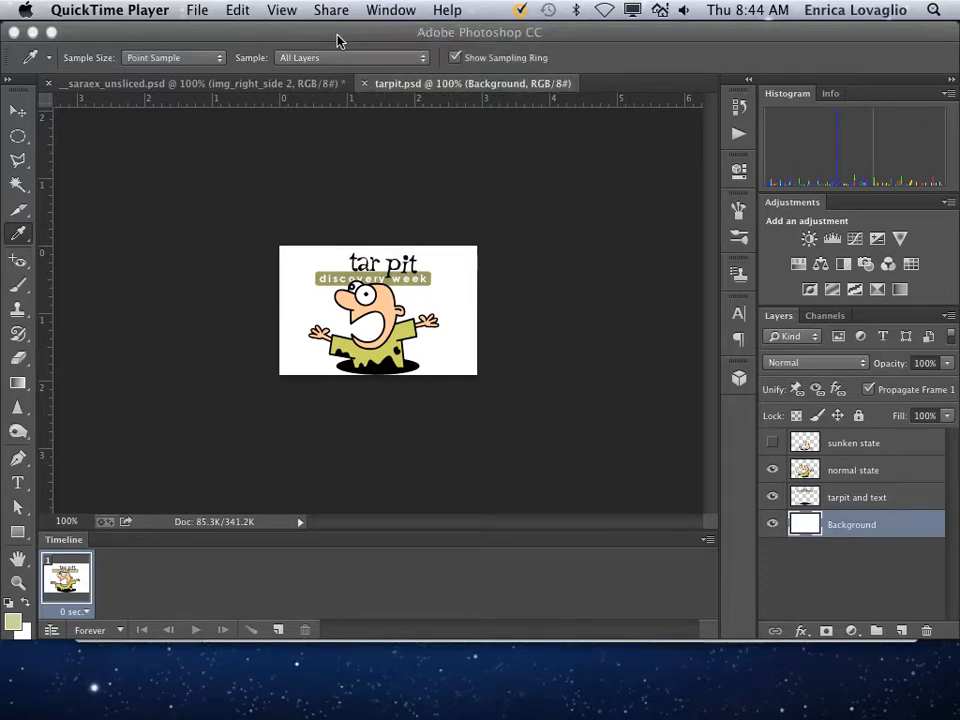
pyautogui.click(337, 40)
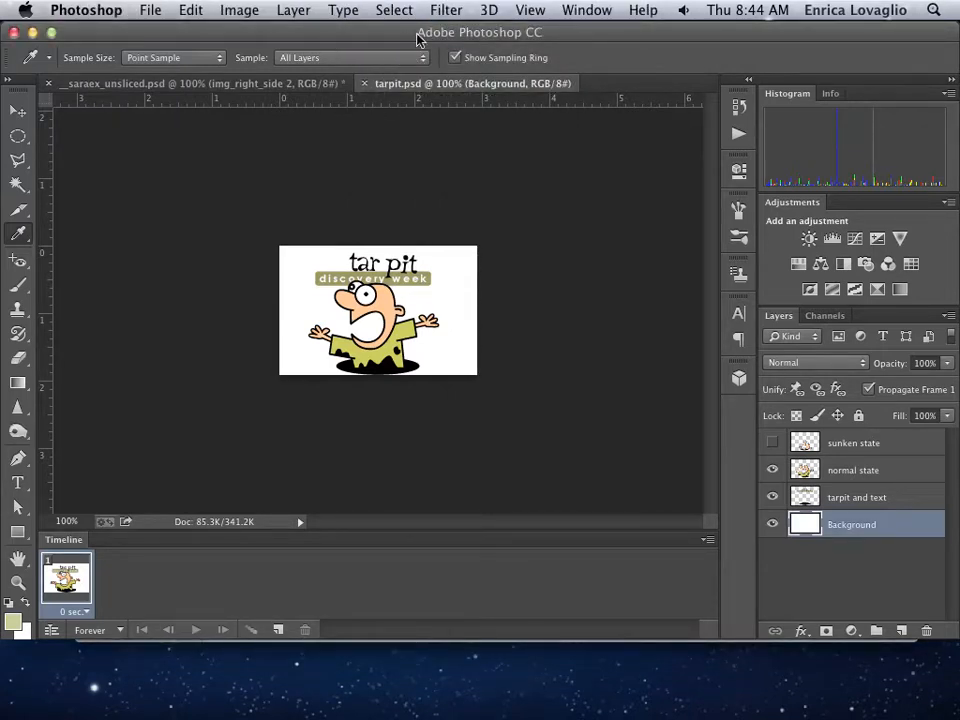
pyautogui.click(586, 10)
pyautogui.moveTo(582, 55)
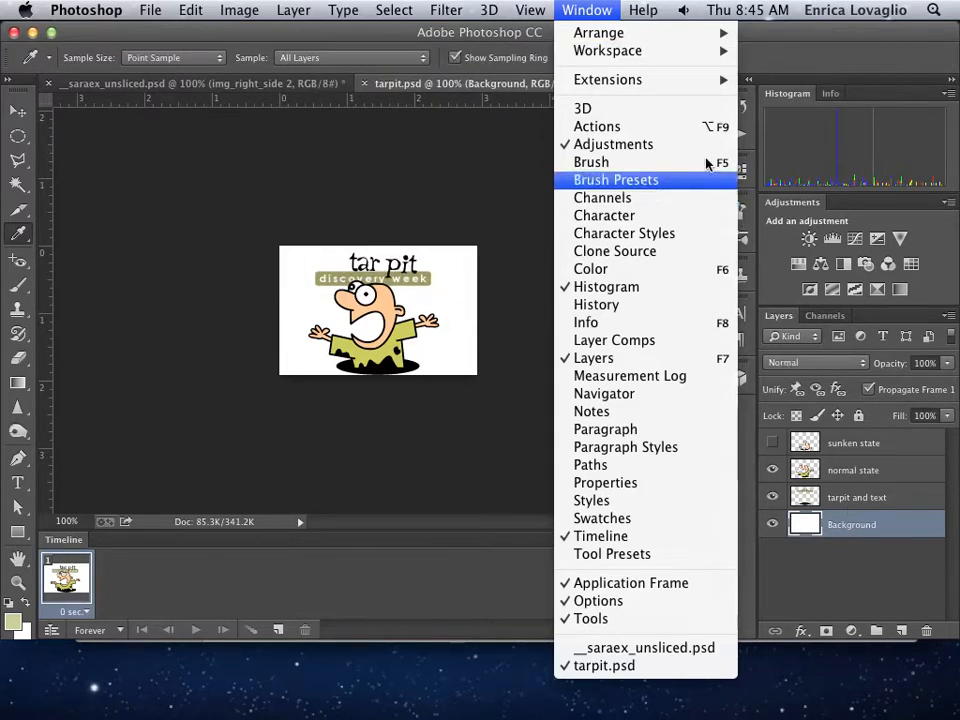
pyautogui.moveTo(640, 32)
pyautogui.click(436, 198)
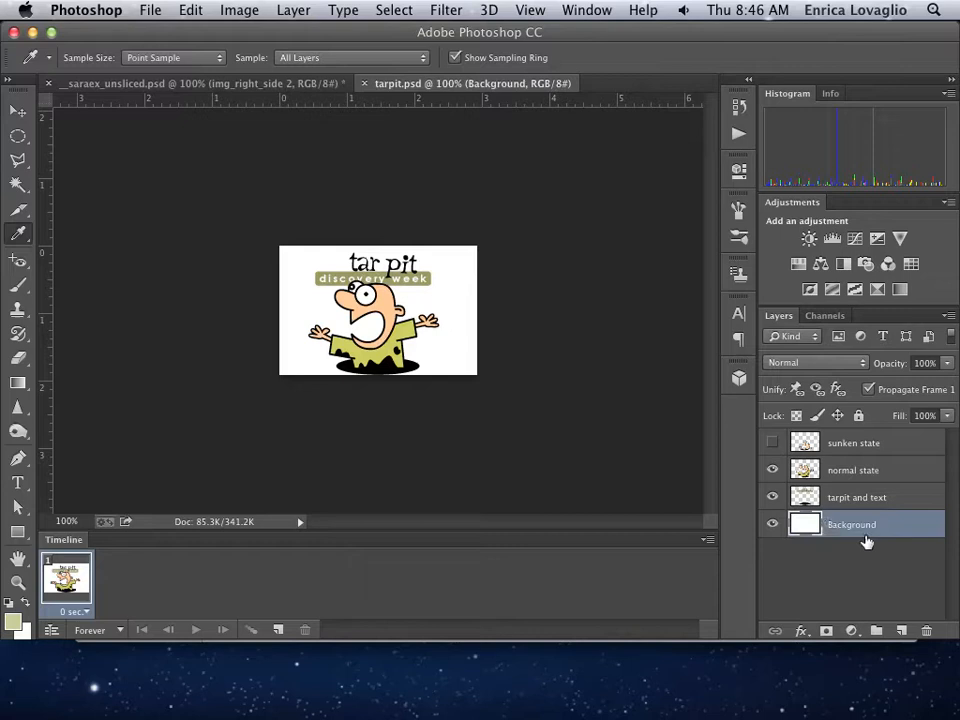
# Step: Hide both the normal state and sunken state layers in frame 1, leaving the tarpit and text over the Background
pyautogui.click(771, 471)
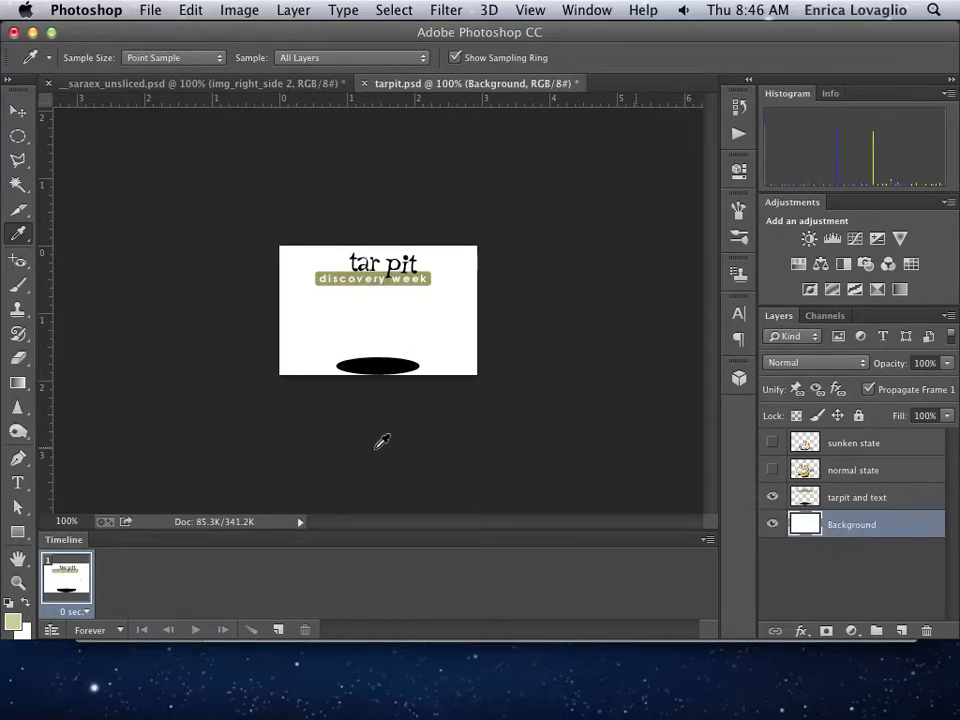
pyautogui.click(771, 471)
pyautogui.click(771, 471)
pyautogui.click(771, 443)
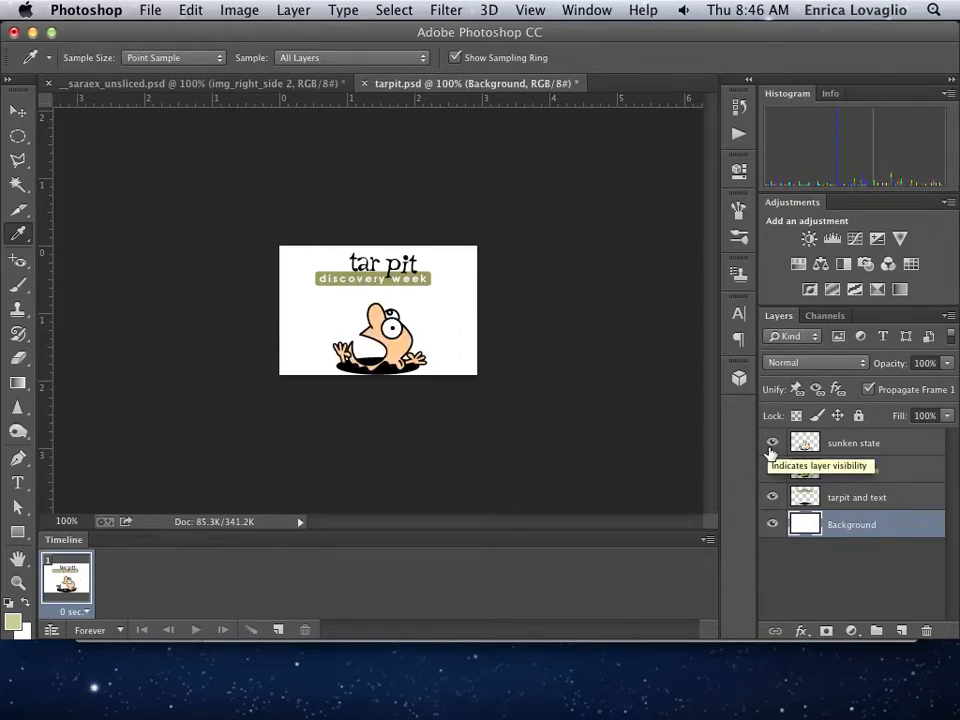
pyautogui.click(772, 445)
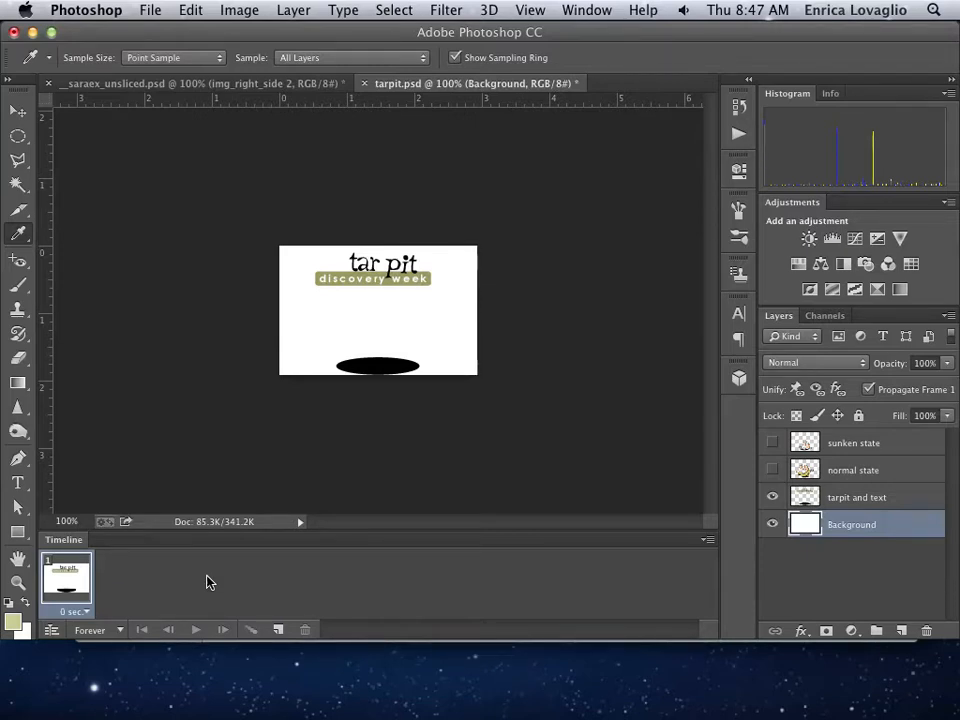
# Step: Add a second frame showing the sunken state layer and a third frame showing only the normal state layer instead
pyautogui.click(279, 631)
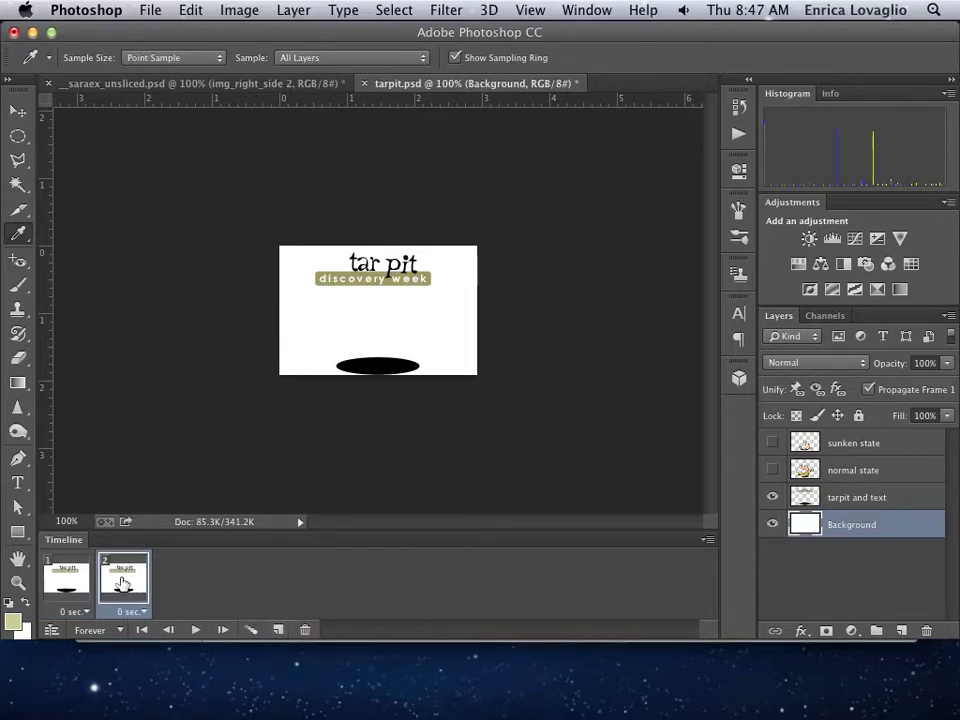
pyautogui.click(772, 443)
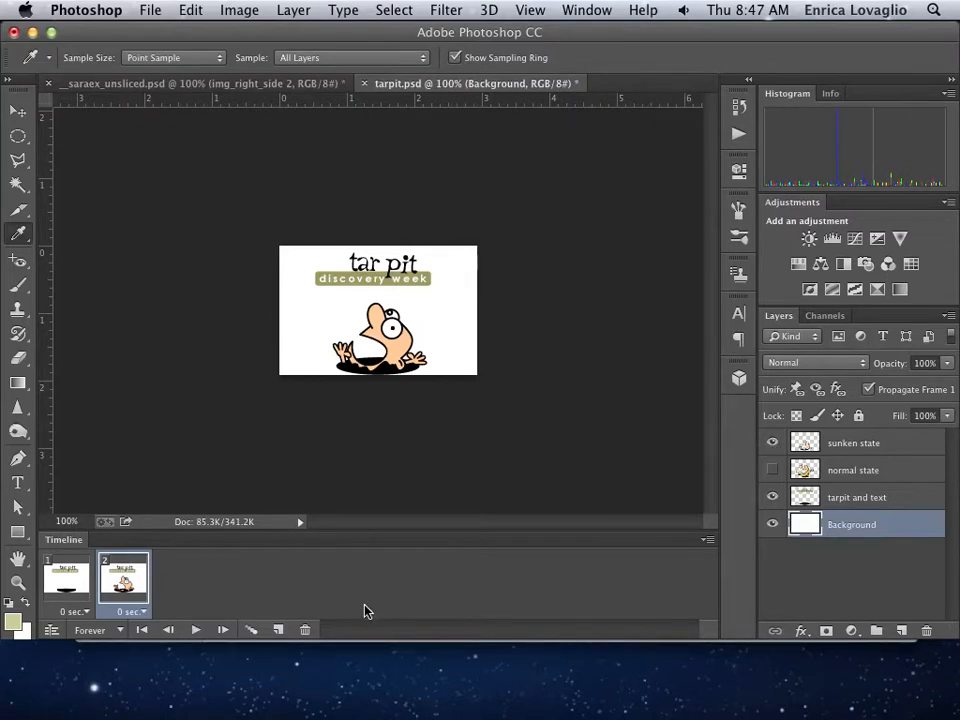
pyautogui.click(280, 630)
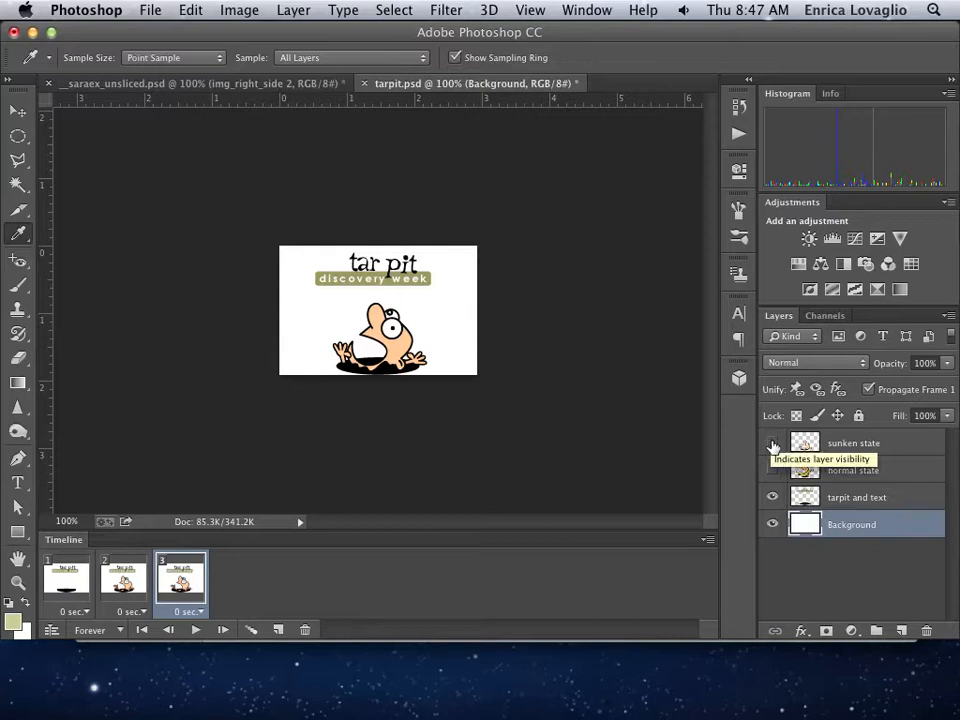
pyautogui.click(772, 444)
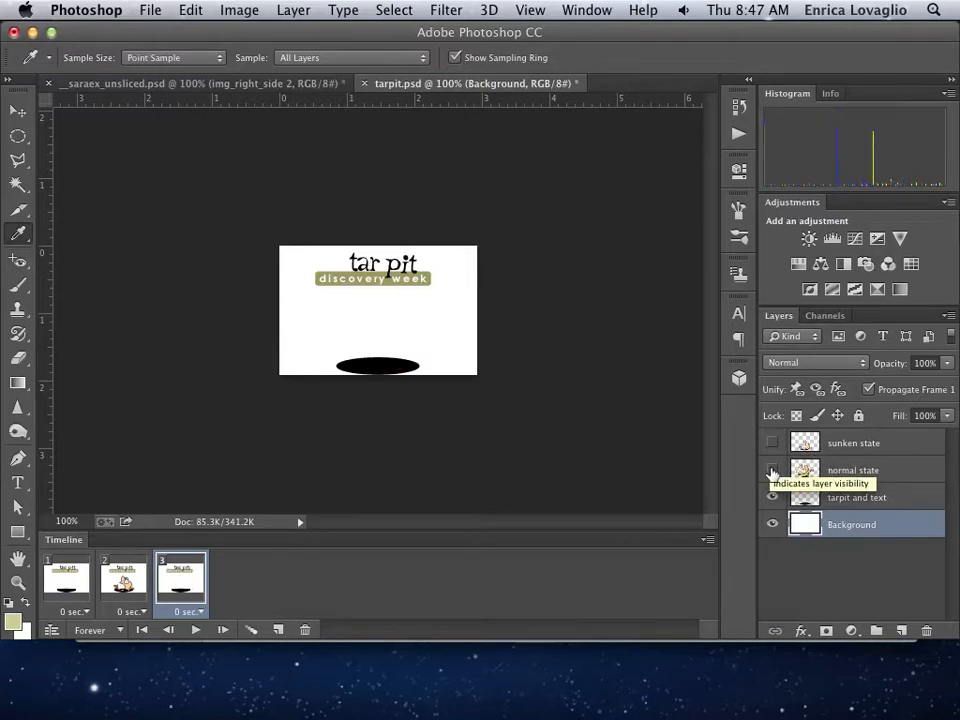
pyautogui.click(772, 471)
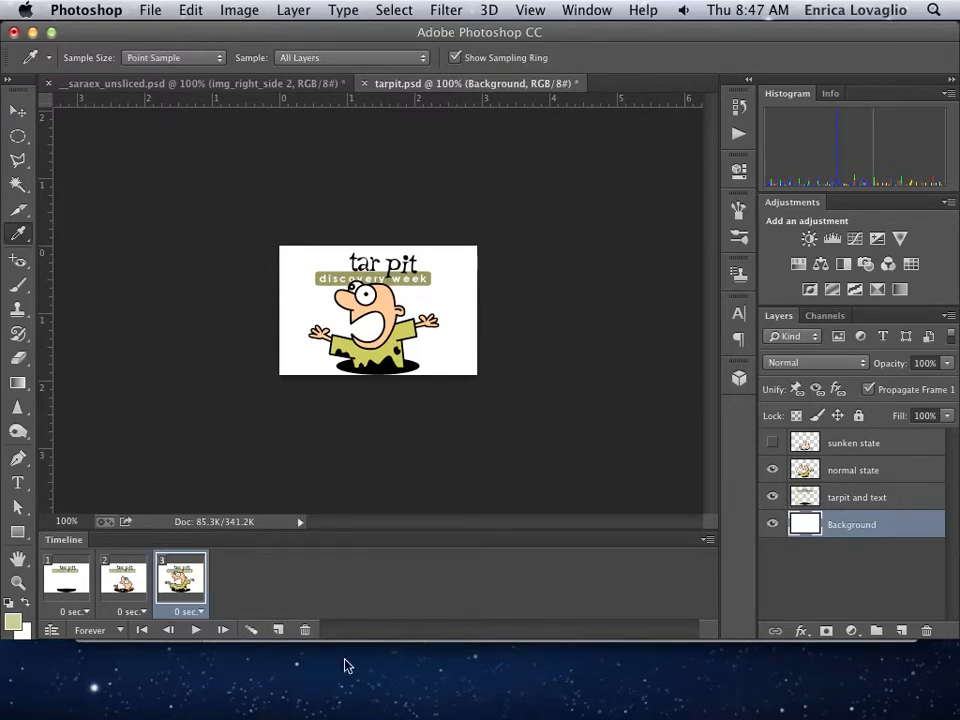
# Step: Add a fourth frame with the normal state layer hidden and the sunken state layer shown
pyautogui.click(277, 630)
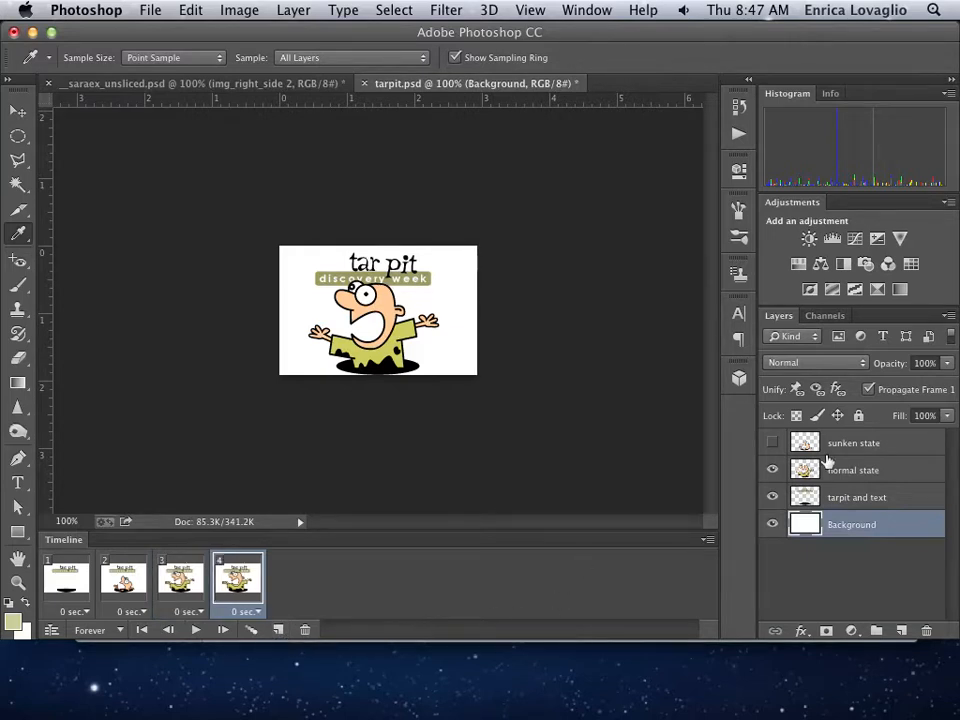
pyautogui.click(772, 468)
pyautogui.click(772, 443)
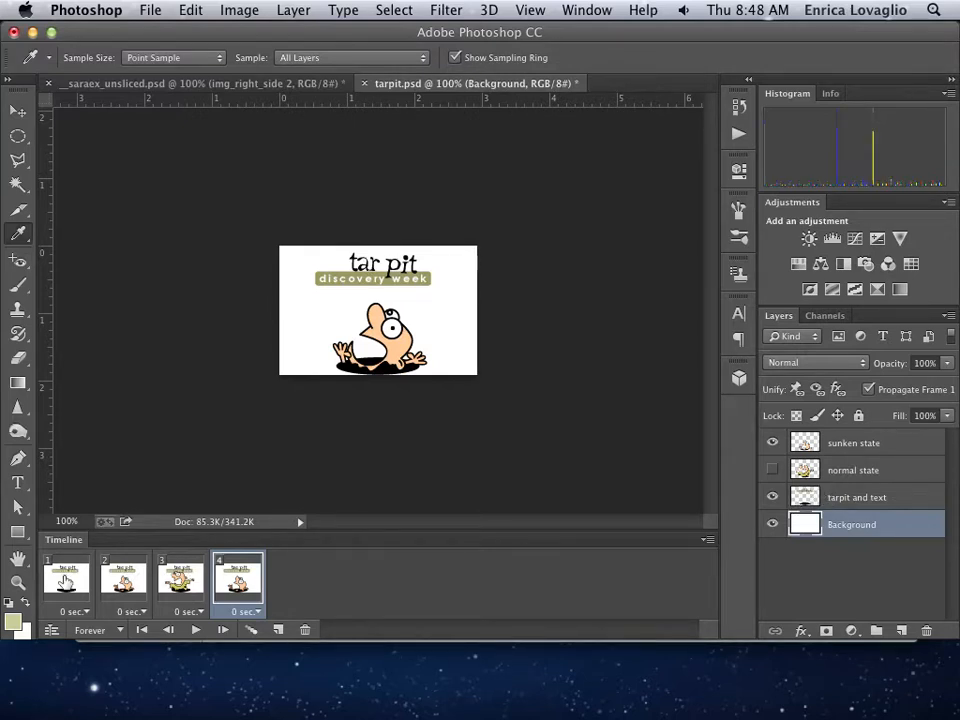
# Step: Preview the four-frame animation from frame 1 and stop the playback
pyautogui.click(67, 576)
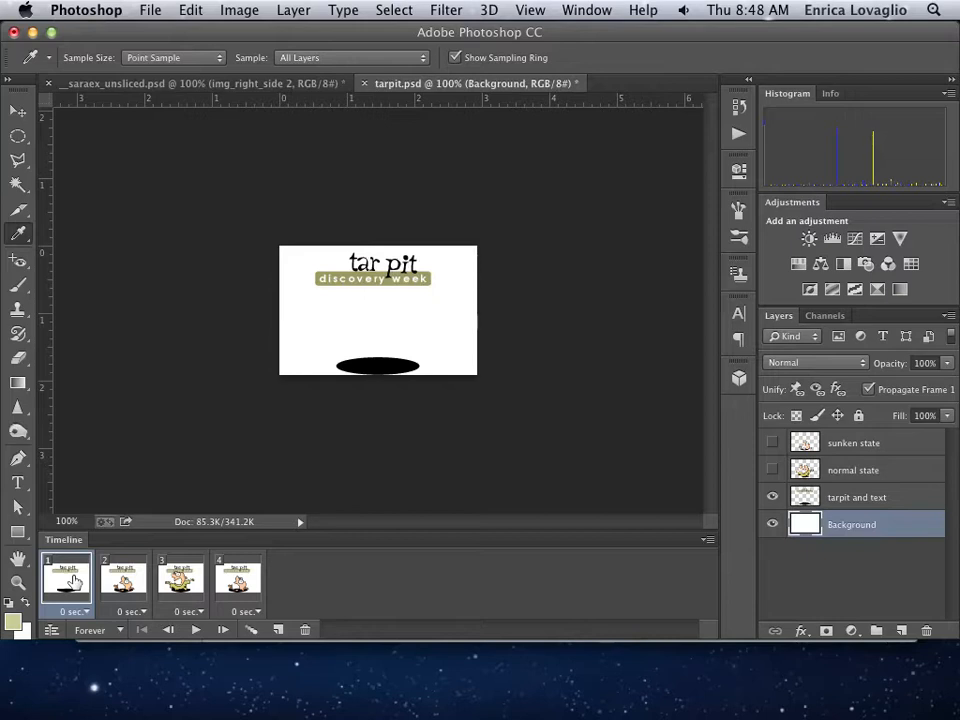
pyautogui.click(197, 631)
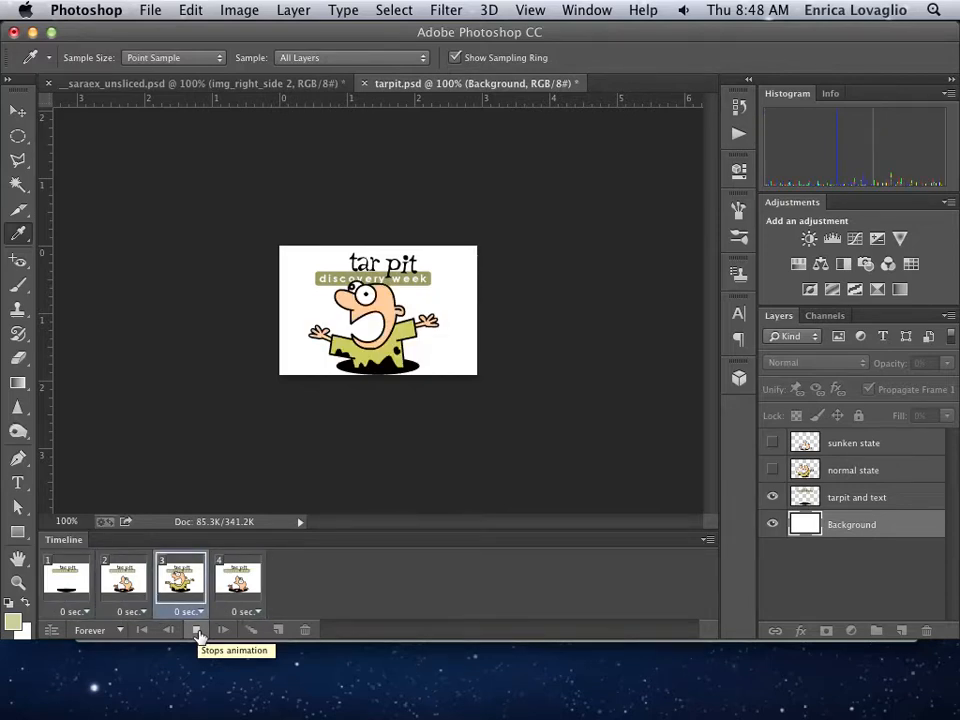
pyautogui.click(197, 631)
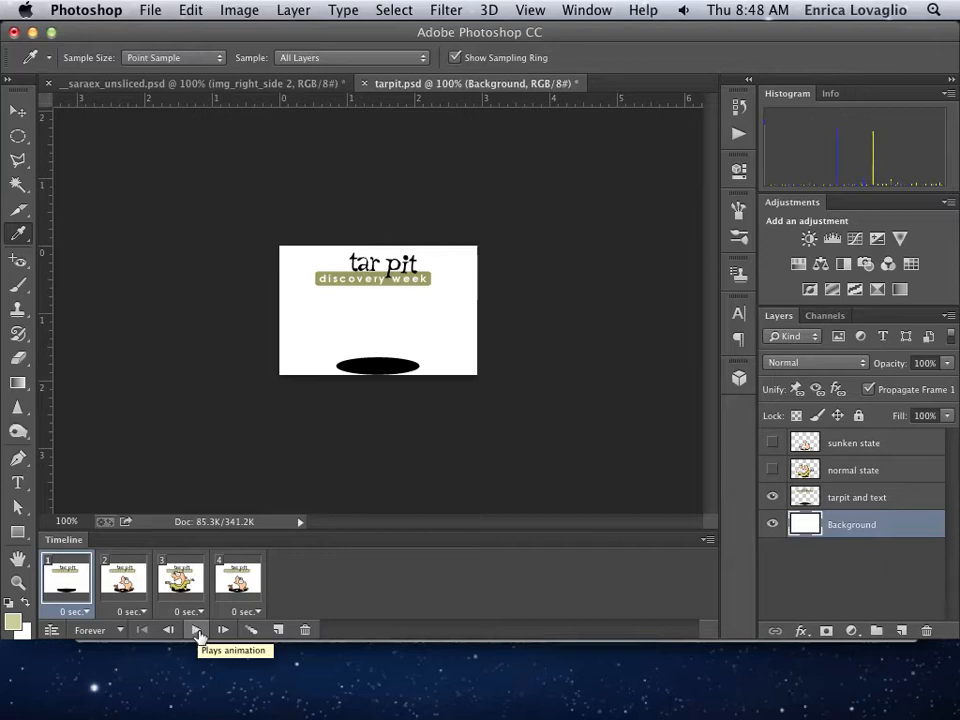
# Step: Set the delay of all four animation frames to 0.2 seconds
pyautogui.keyDown('shift'); pyautogui.click(243, 585); pyautogui.keyUp('shift')
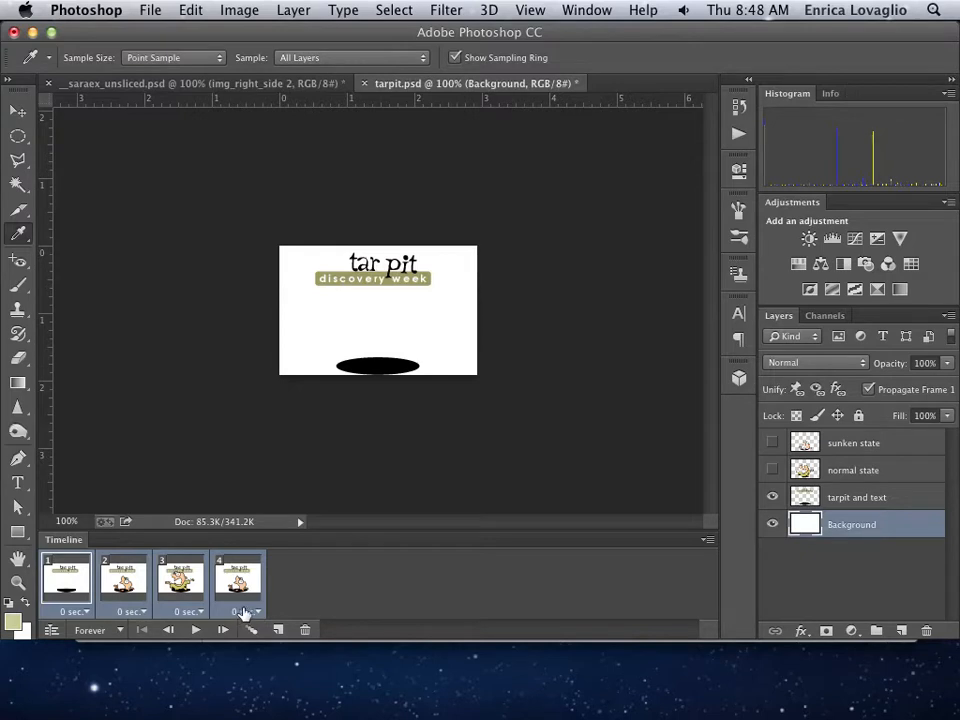
pyautogui.click(257, 613)
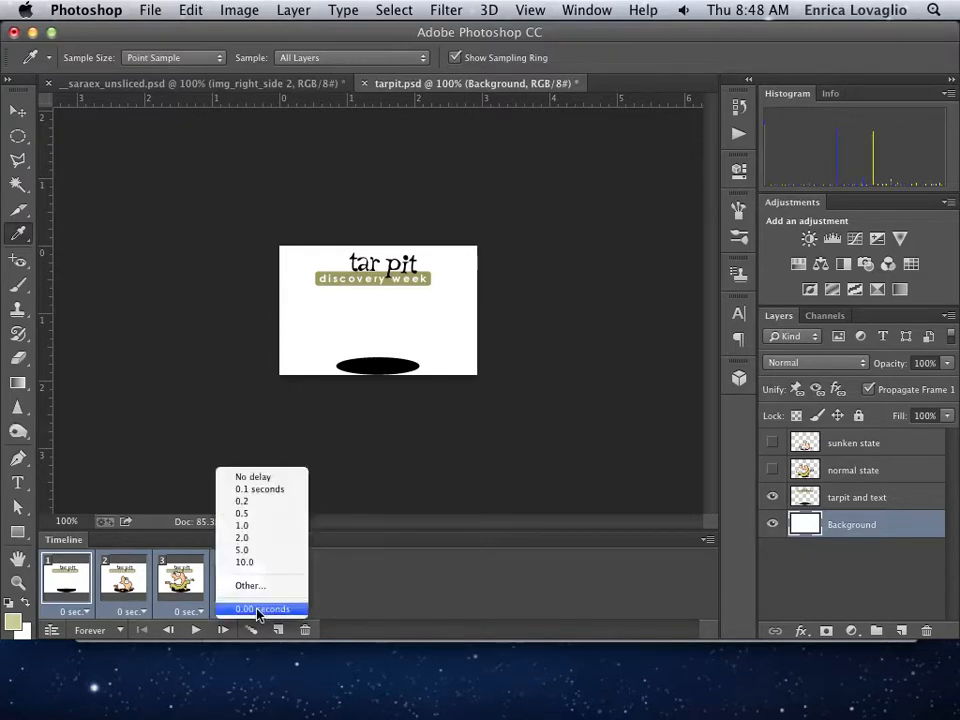
pyautogui.click(257, 508)
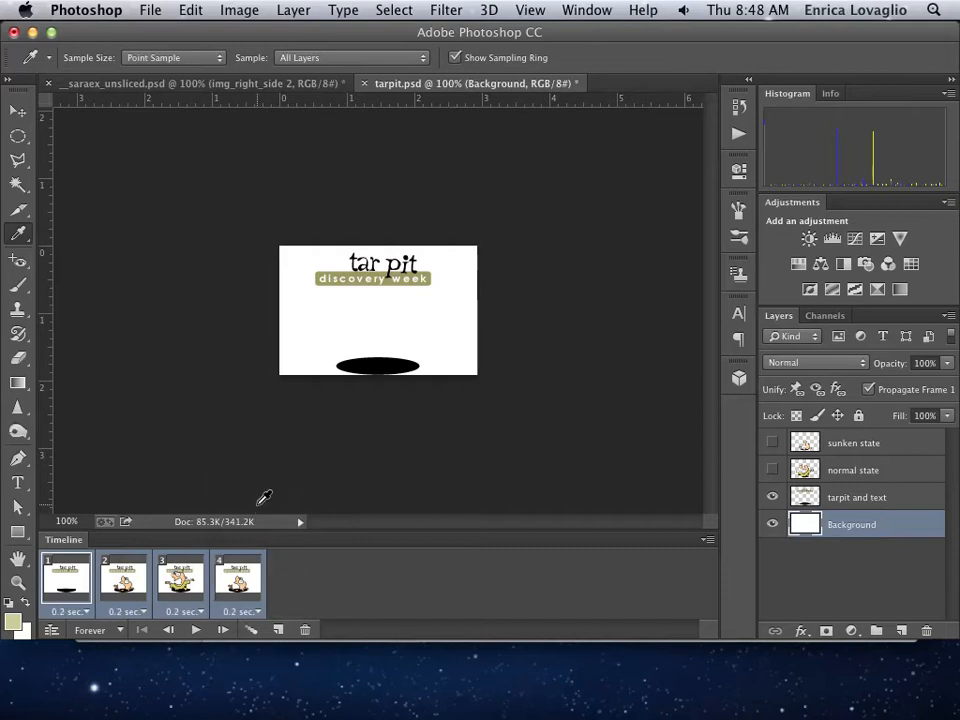
# Step: Play the animation again from frame 1 to check the new frame delay, and stop it
pyautogui.click(62, 597)
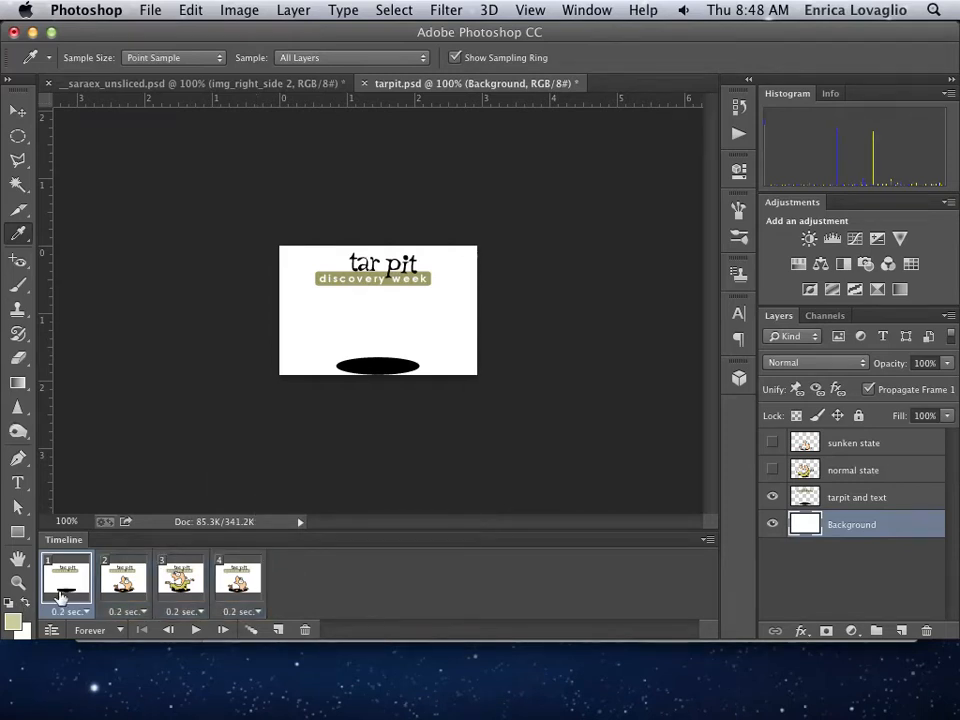
pyautogui.click(195, 630)
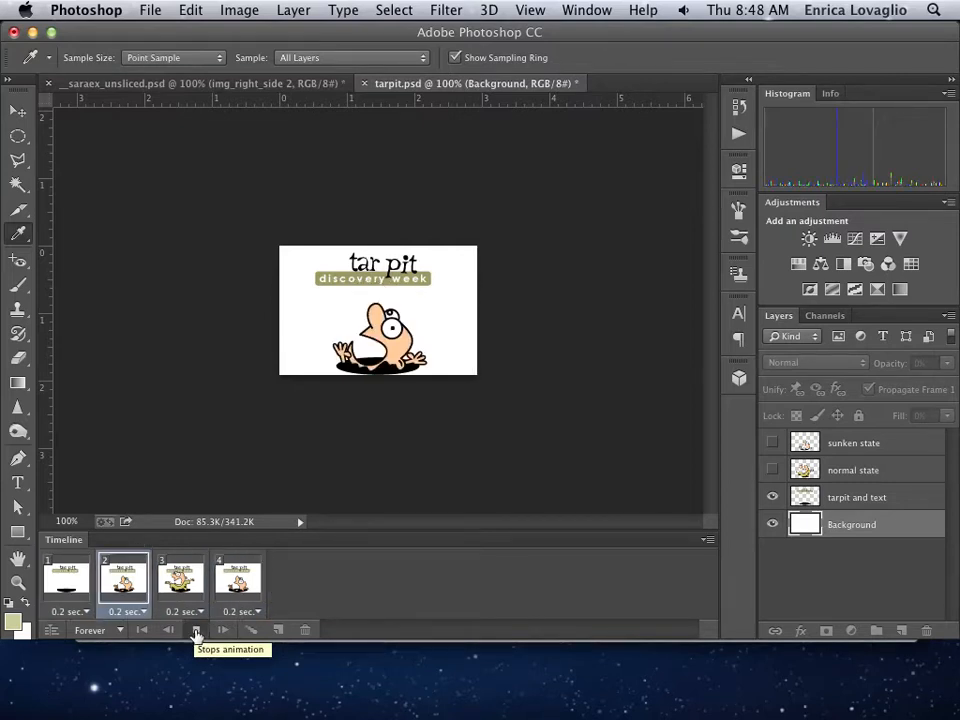
pyautogui.click(195, 630)
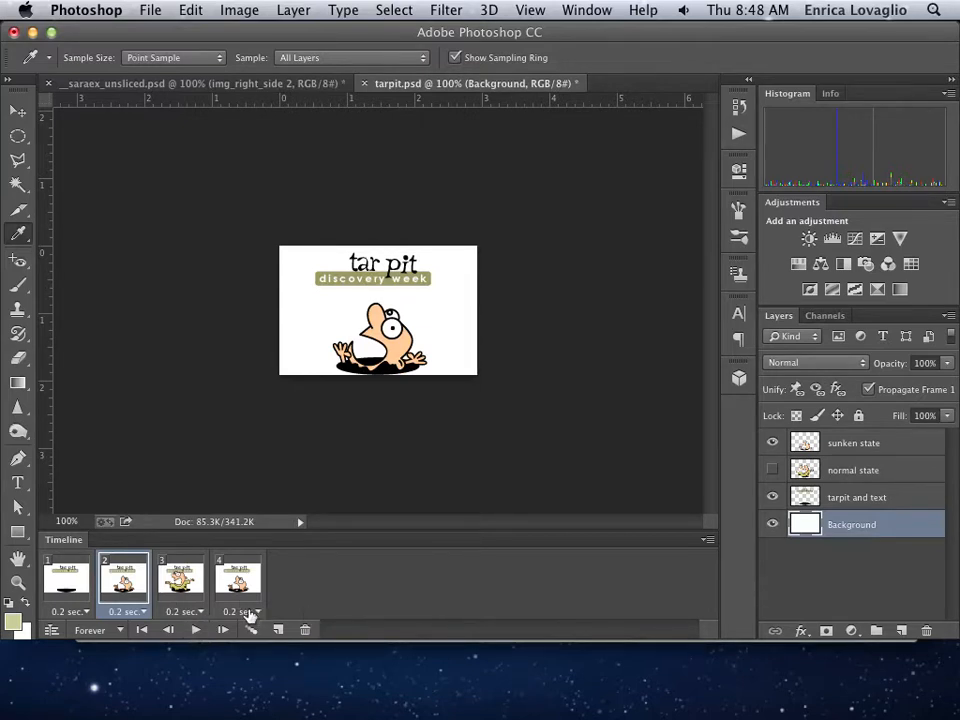
# Step: Delete the fourth frame from the animation
pyautogui.click(238, 580)
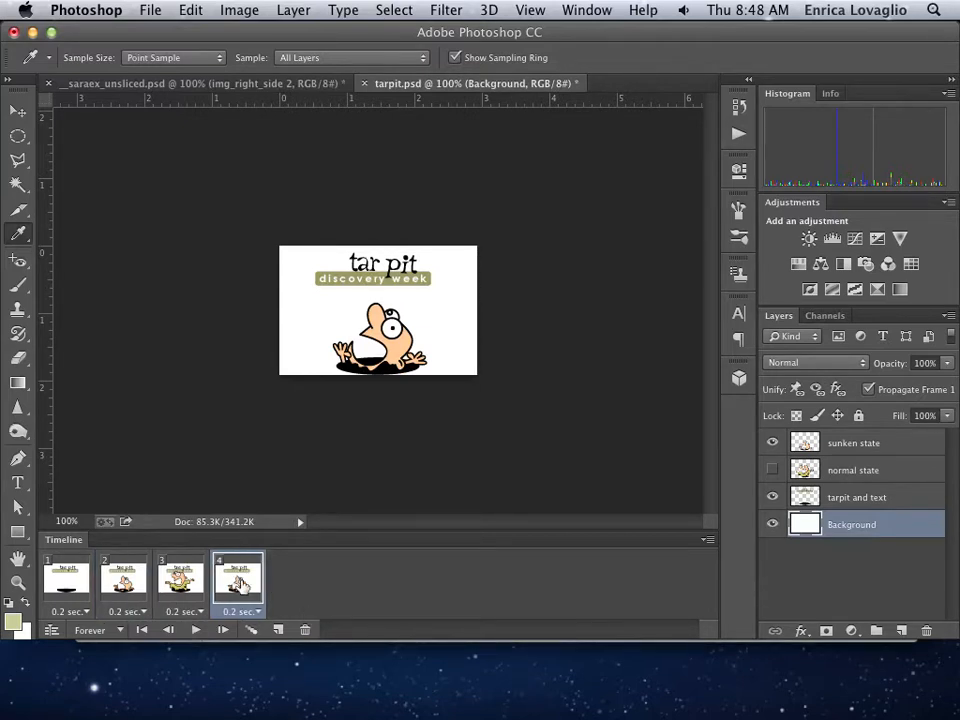
pyautogui.click(305, 630)
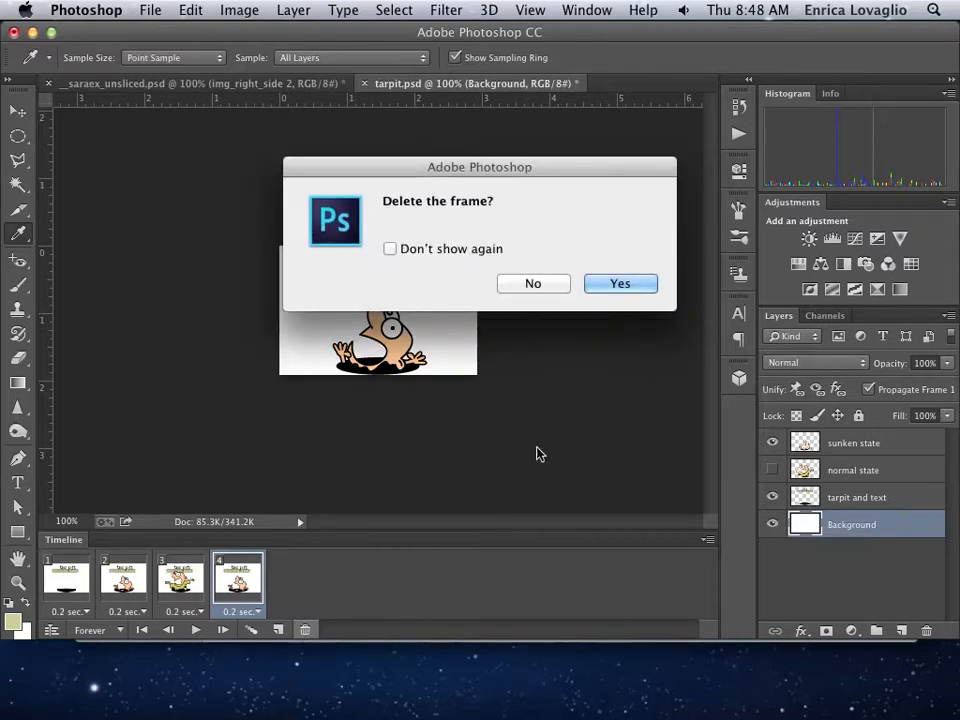
pyautogui.click(621, 282)
# Step: Copy frame 2 and paste it after frame 3 using the Paste After Selection method
pyautogui.click(122, 580)
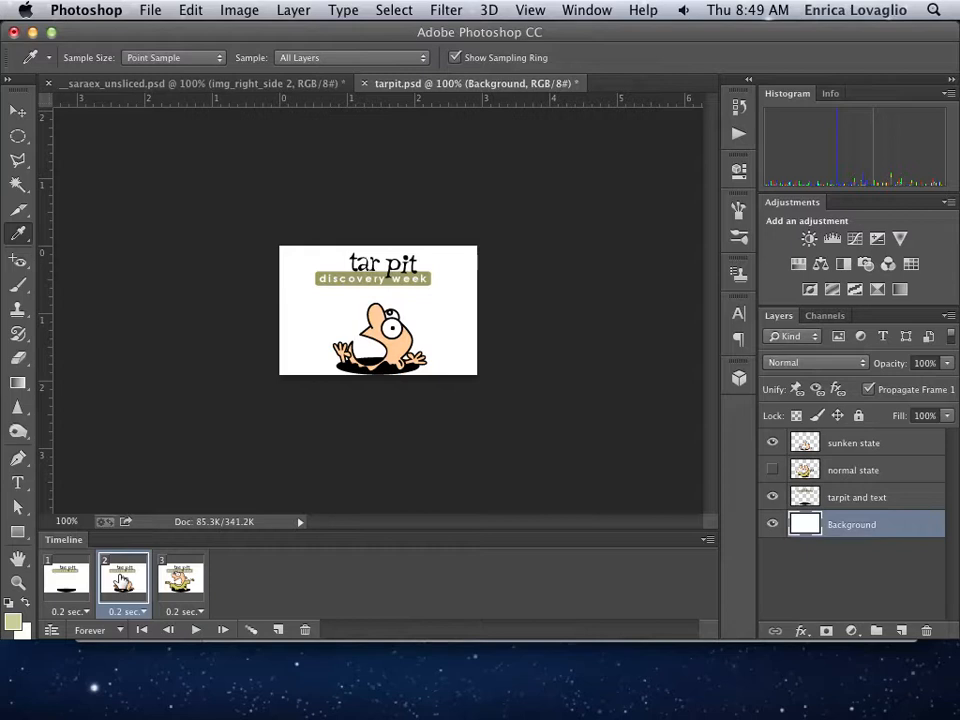
pyautogui.click(711, 543)
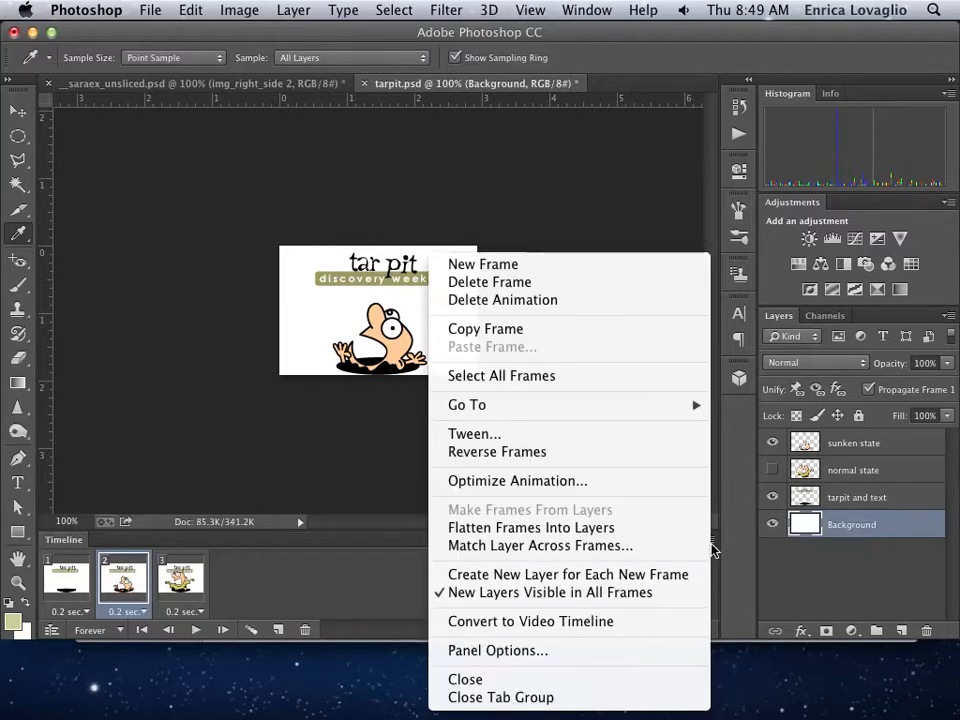
pyautogui.click(549, 330)
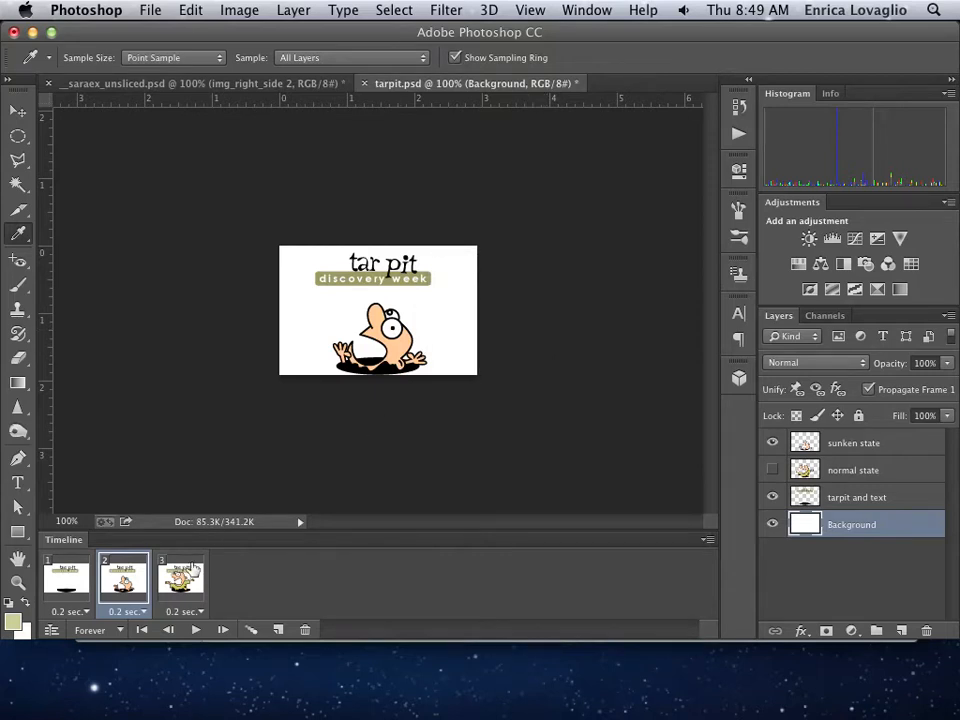
pyautogui.click(189, 594)
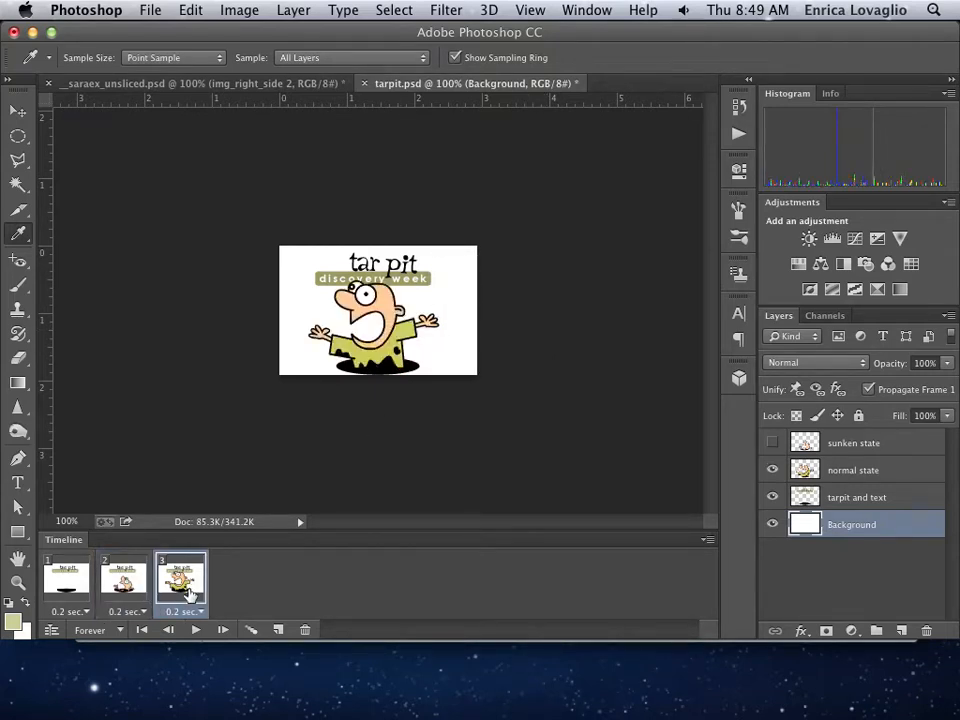
pyautogui.click(707, 541)
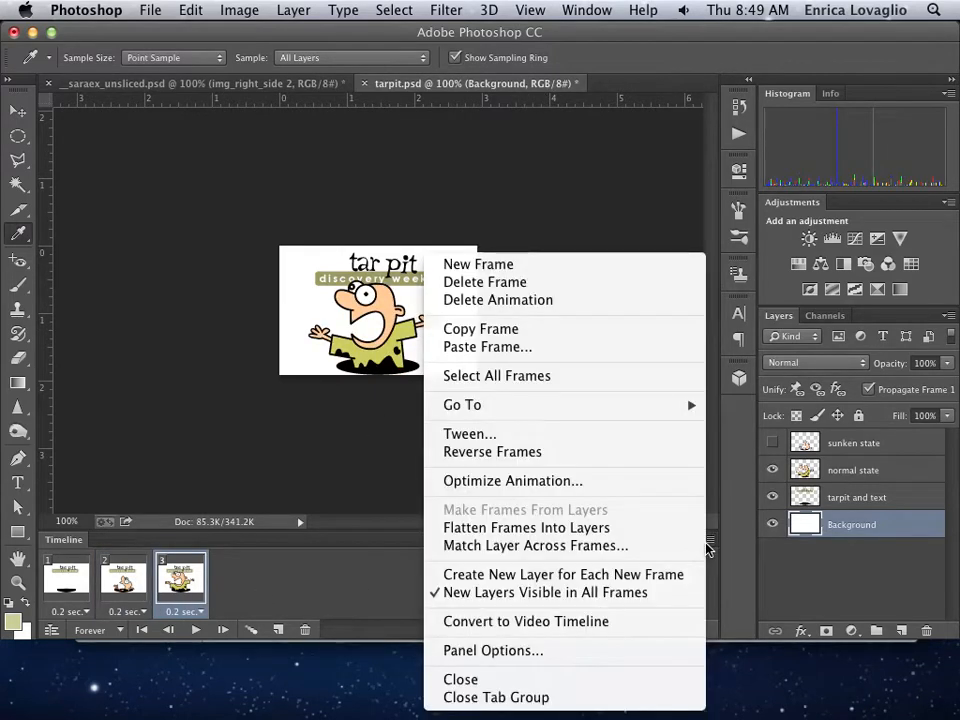
pyautogui.click(532, 348)
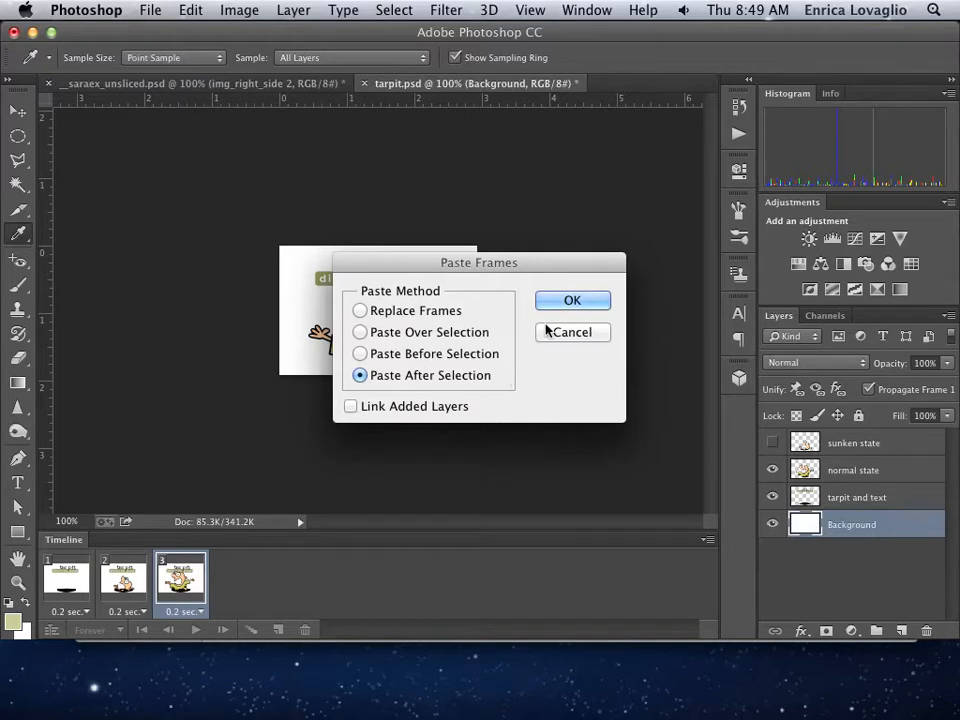
pyautogui.click(561, 300)
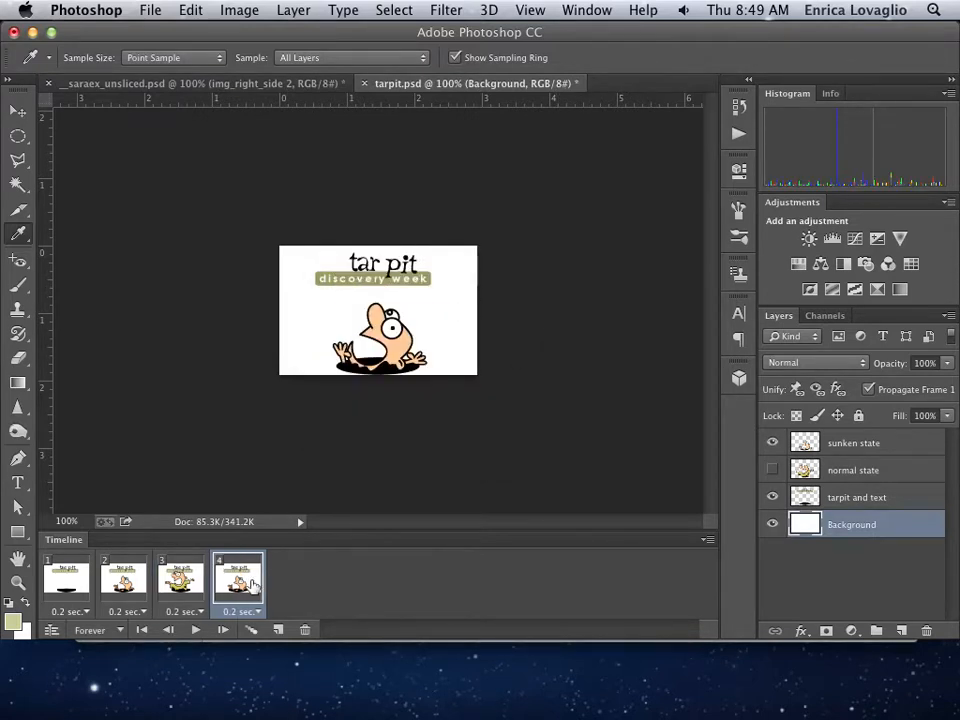
pyautogui.click(708, 541)
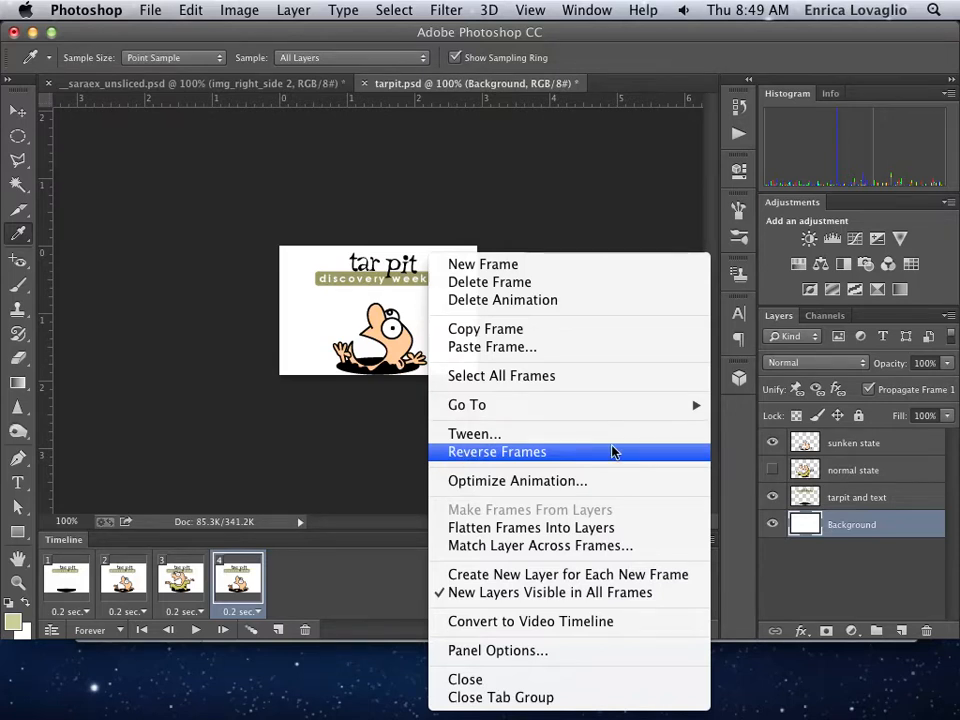
pyautogui.click(335, 607)
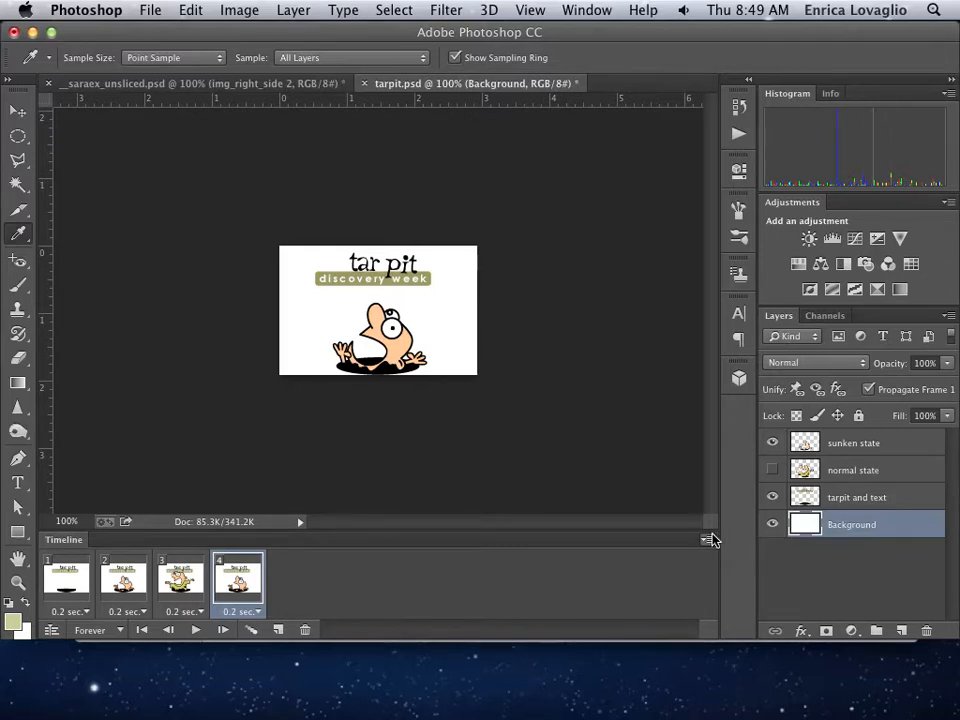
# Step: Switch to Finder and open photos.psd from the photoshop_animation folder in Photoshop
pyautogui.click(33, 36)
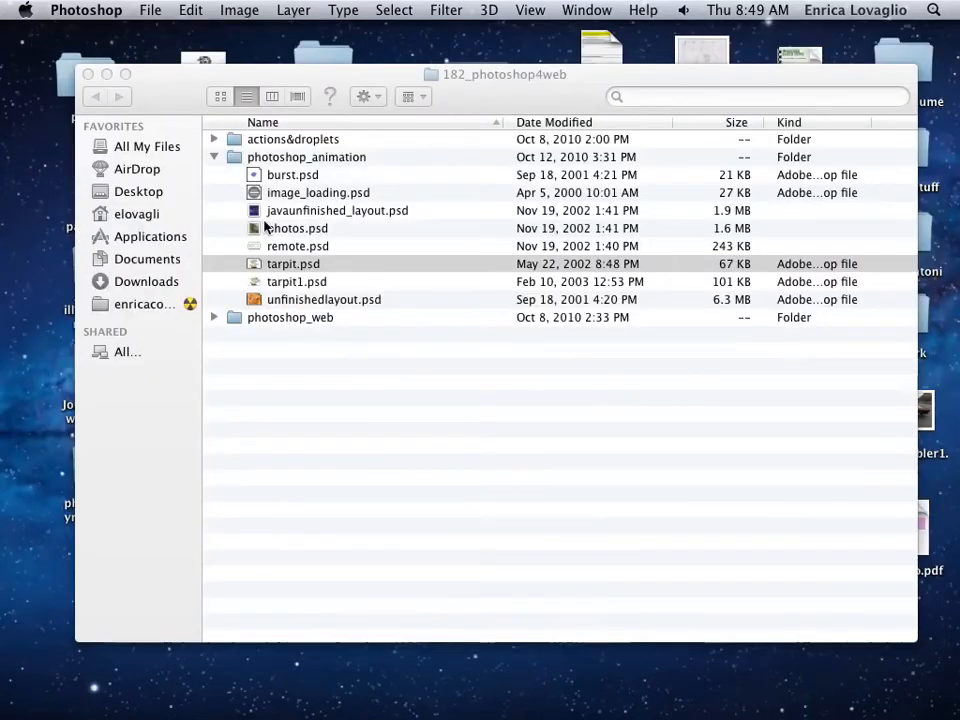
pyautogui.click(273, 233)
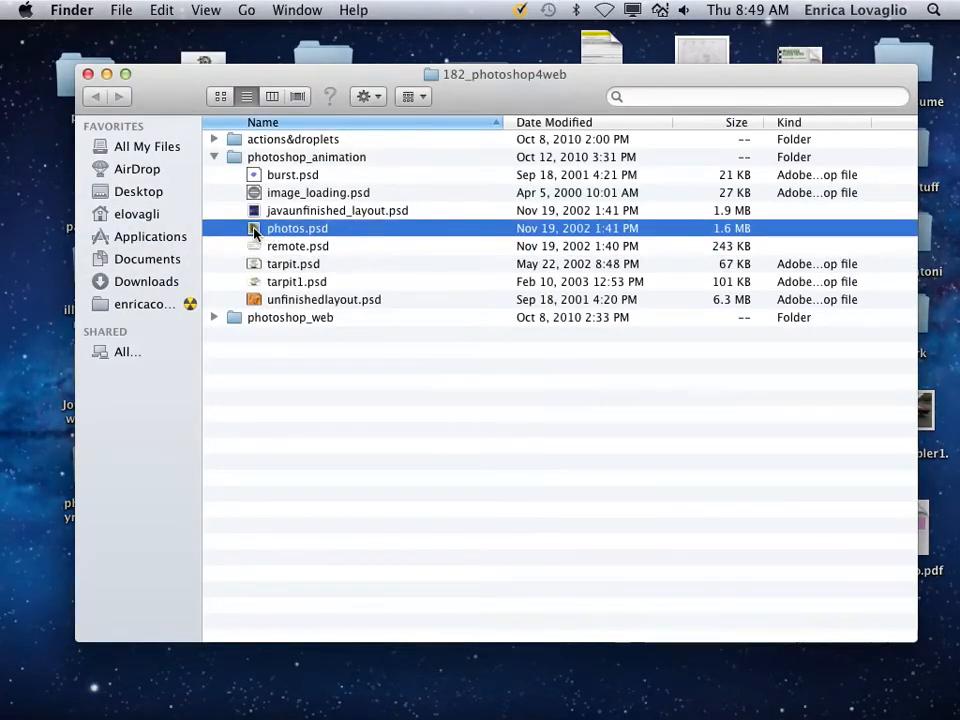
pyautogui.moveTo(253, 230); pyautogui.dragTo(518, 690)
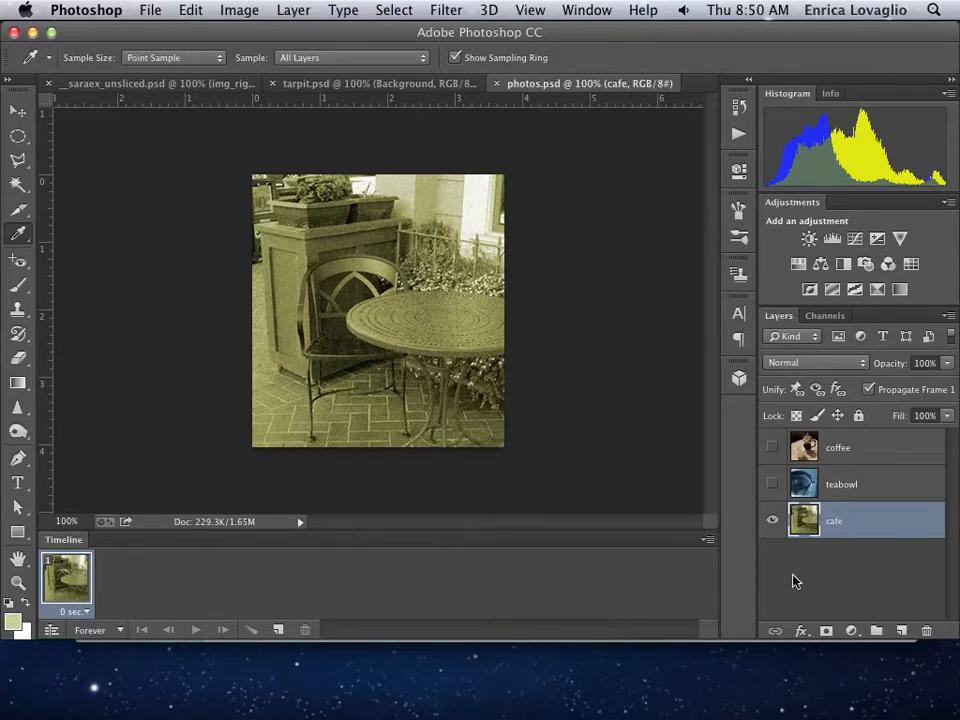
# Step: Preview the teabowl and coffee layers by showing them, and hide both again so only the cafe layer shows
pyautogui.click(772, 484)
pyautogui.click(772, 449)
pyautogui.click(772, 449)
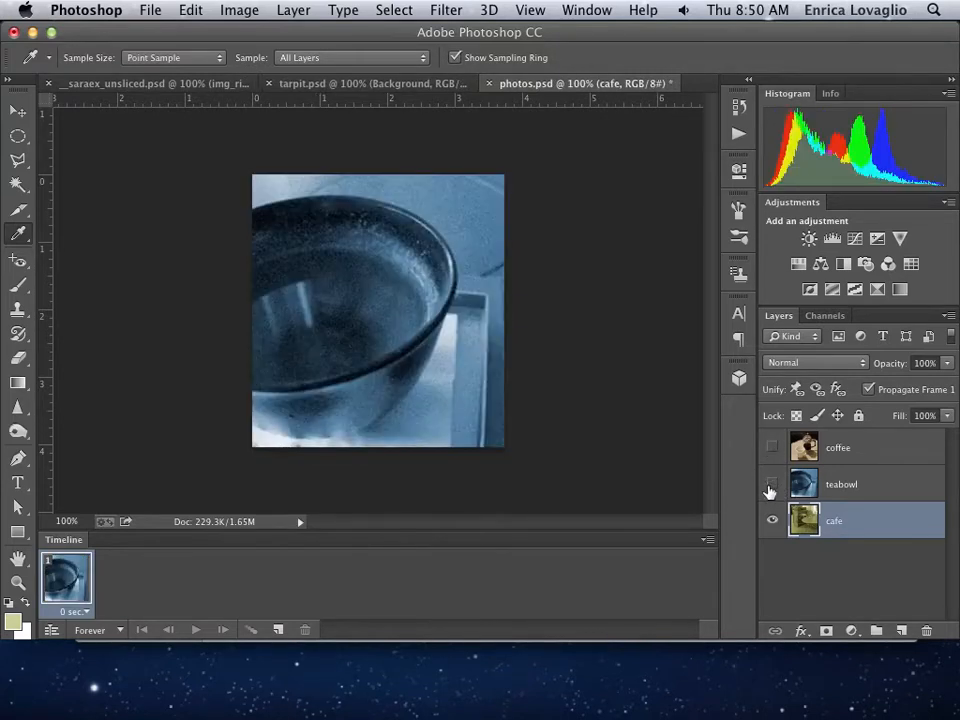
pyautogui.click(771, 486)
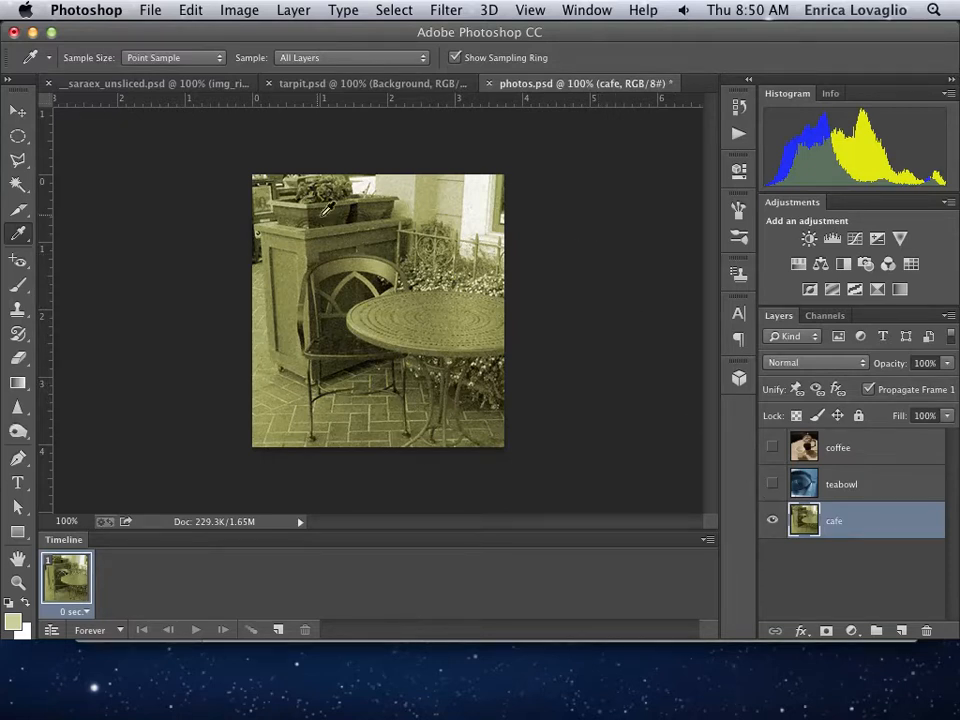
# Step: Add a second animation frame with the teabowl layer shown and a third frame with the coffee layer shown
pyautogui.click(17, 581)
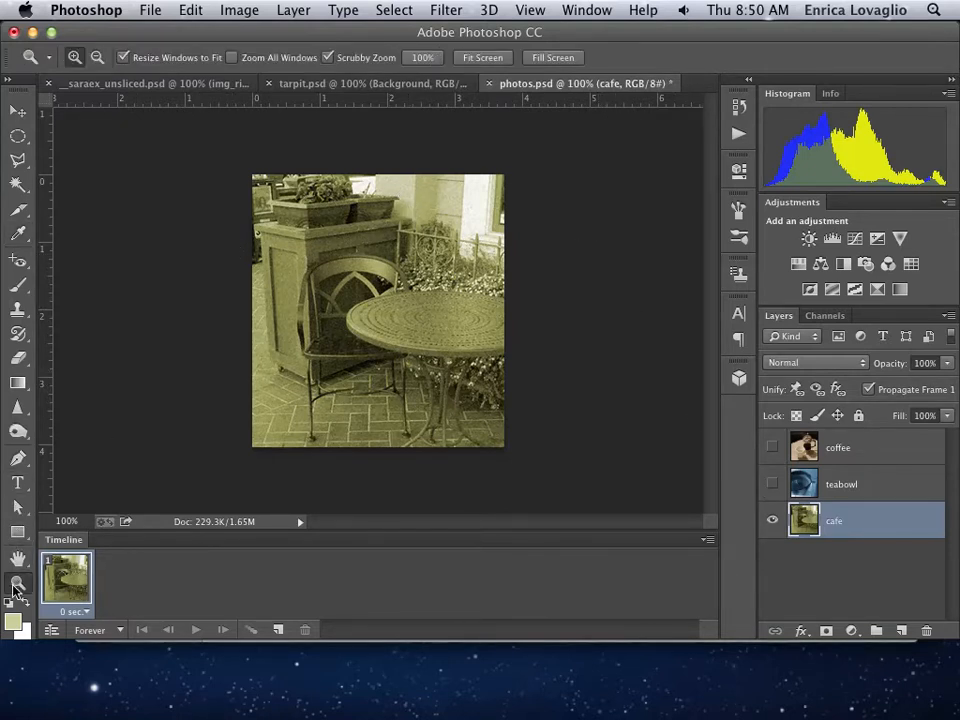
pyautogui.click(440, 211)
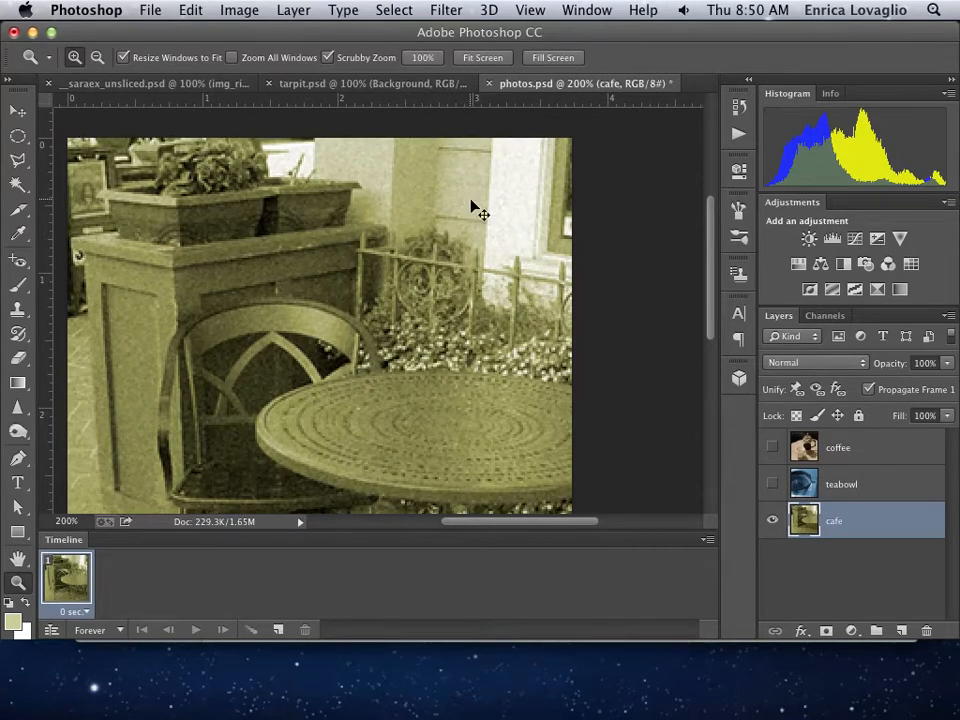
pyautogui.press('super+0')
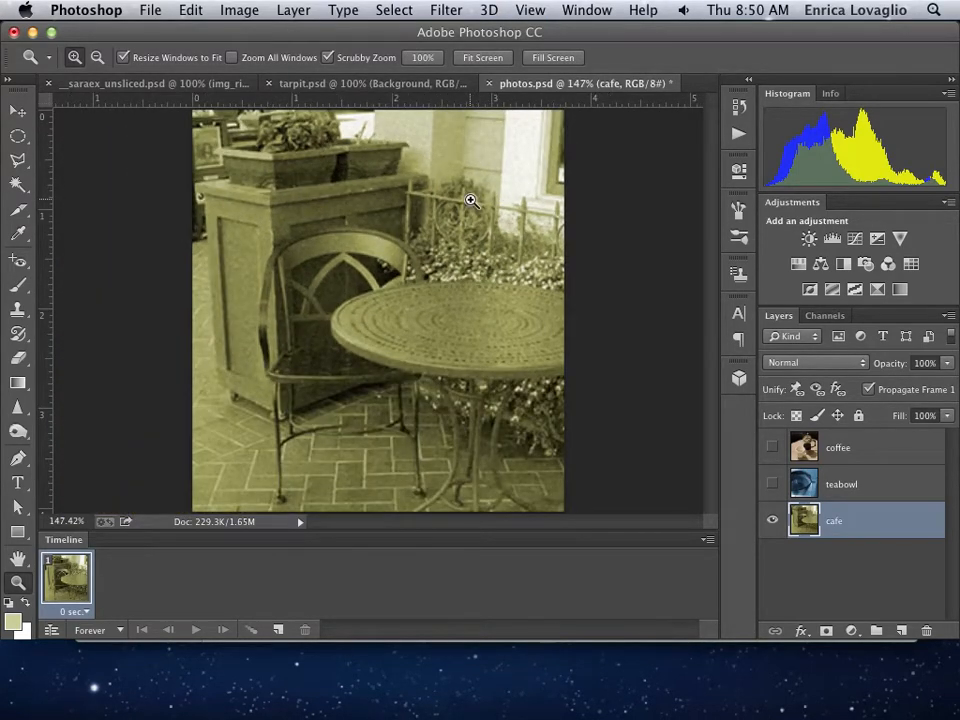
pyautogui.click(279, 630)
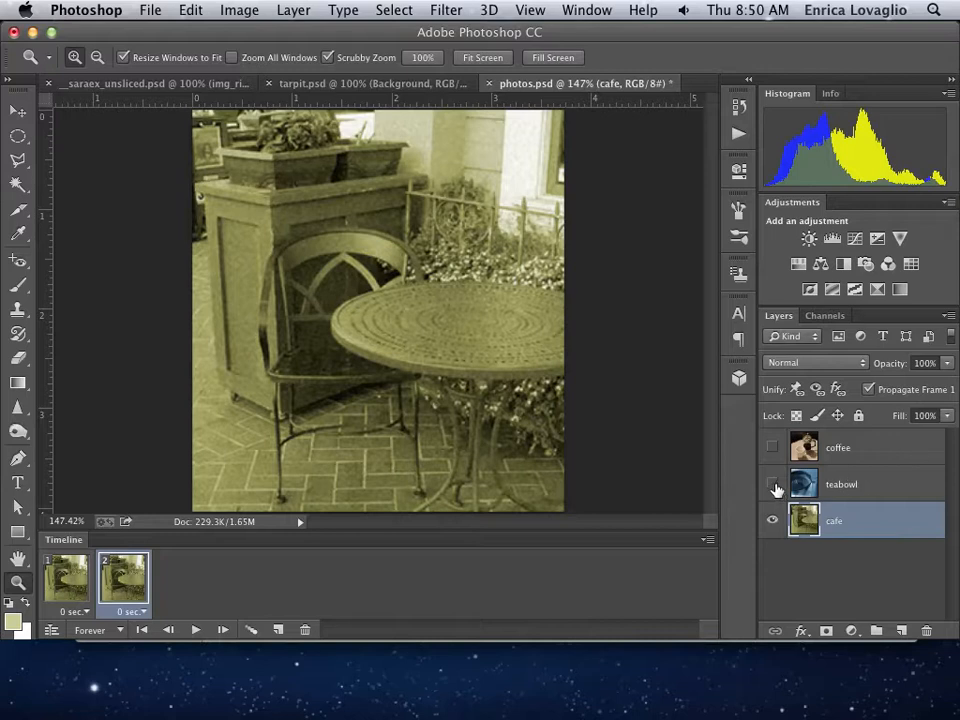
pyautogui.click(773, 485)
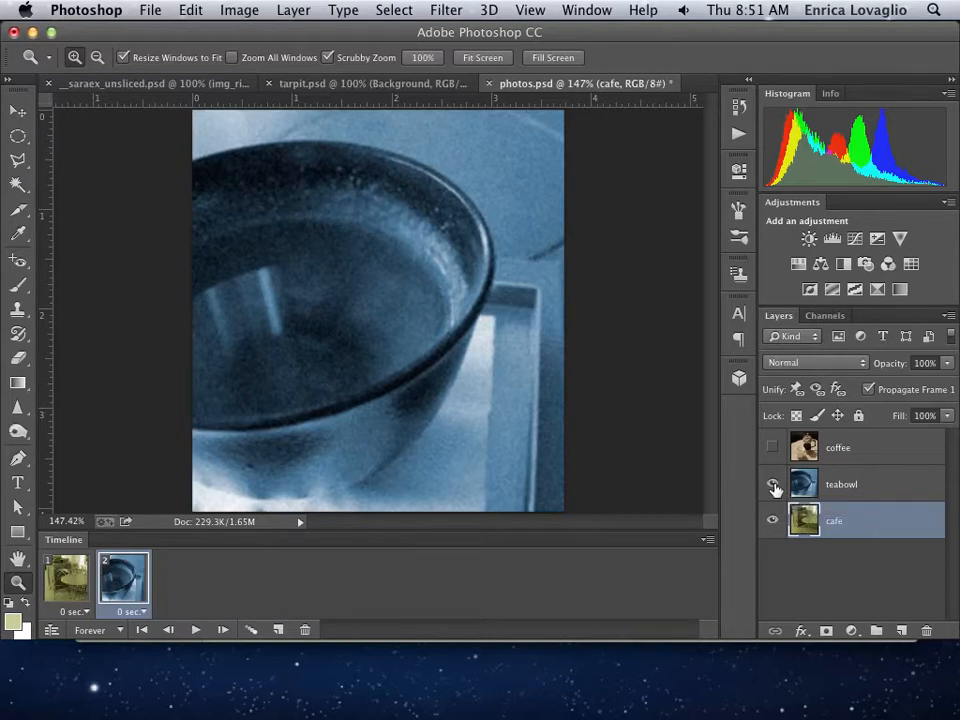
pyautogui.click(279, 631)
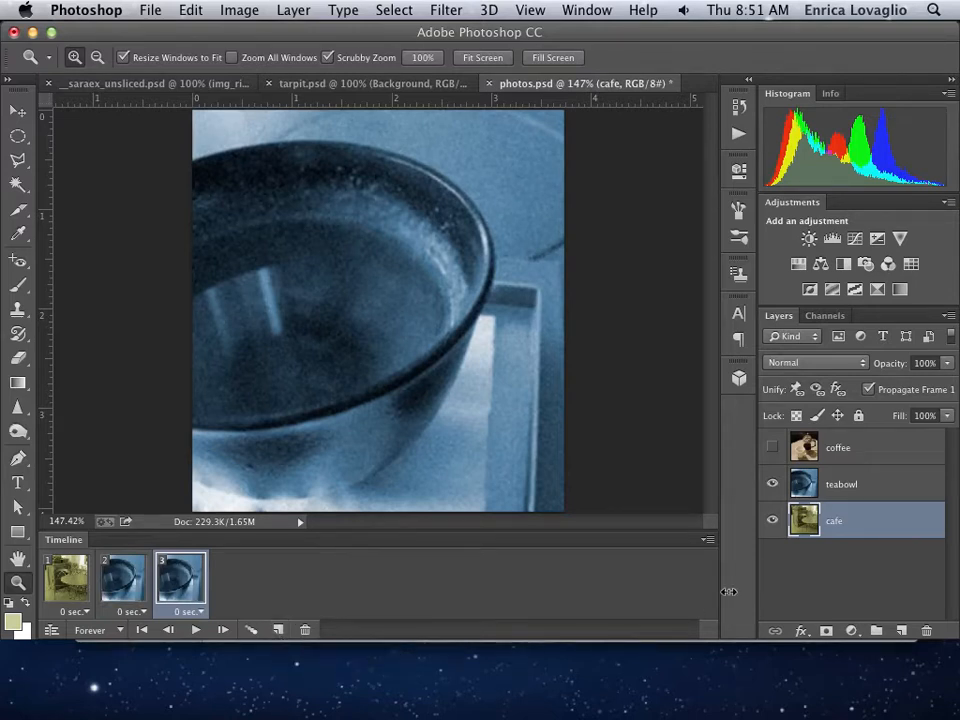
pyautogui.click(772, 448)
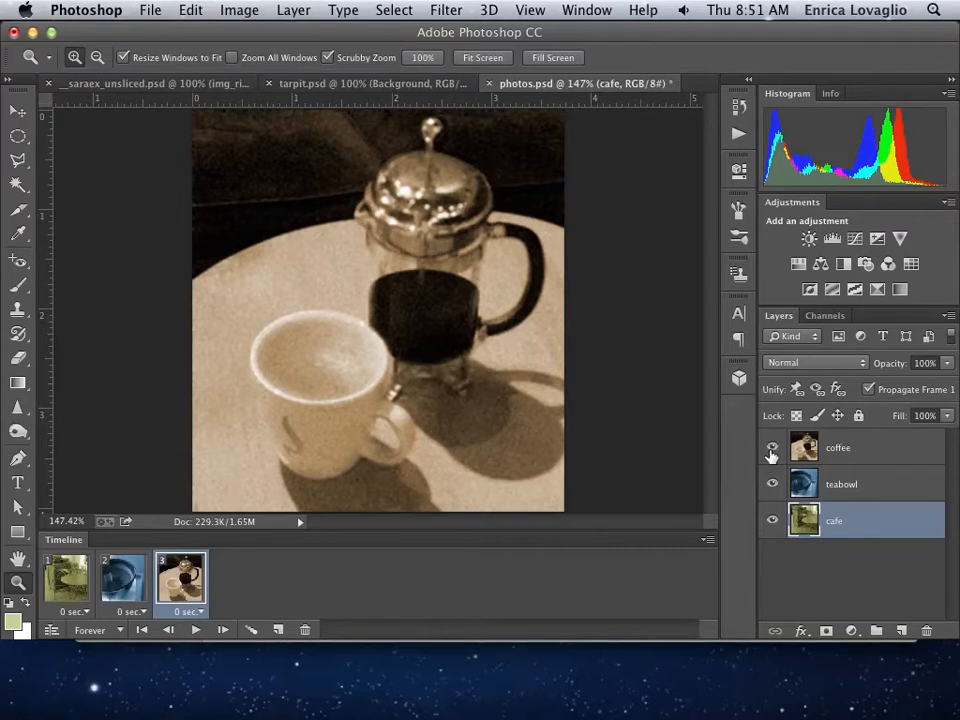
# Step: Tween the teabowl frame with the previous frame, adding 5 frames for all layers with position, opacity and effects
pyautogui.click(124, 588)
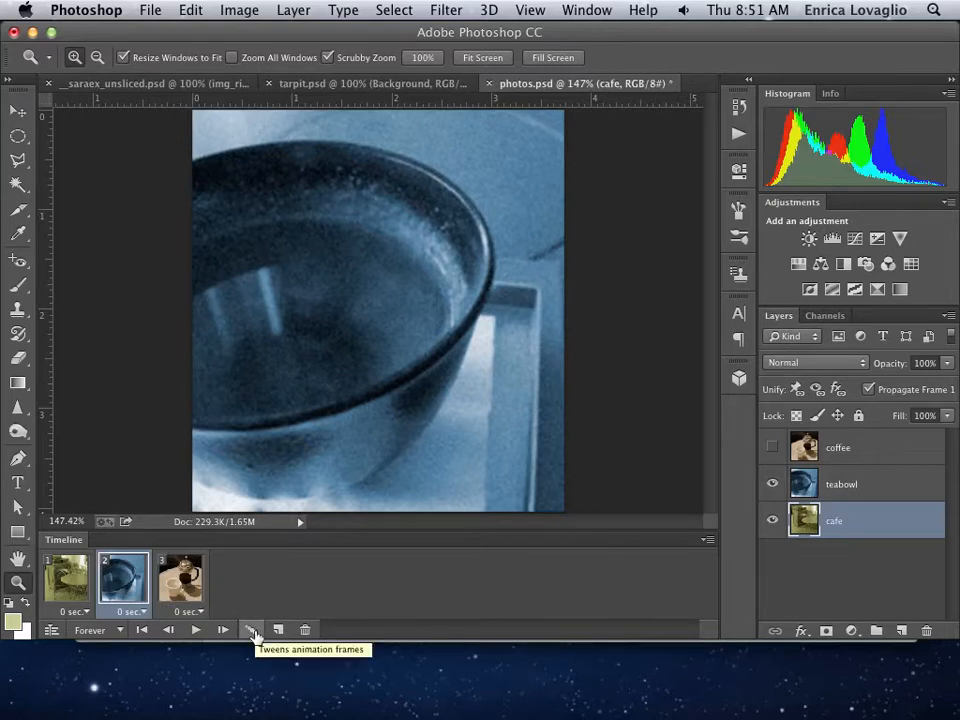
pyautogui.moveTo(392, 636); pyautogui.dragTo(392, 594)
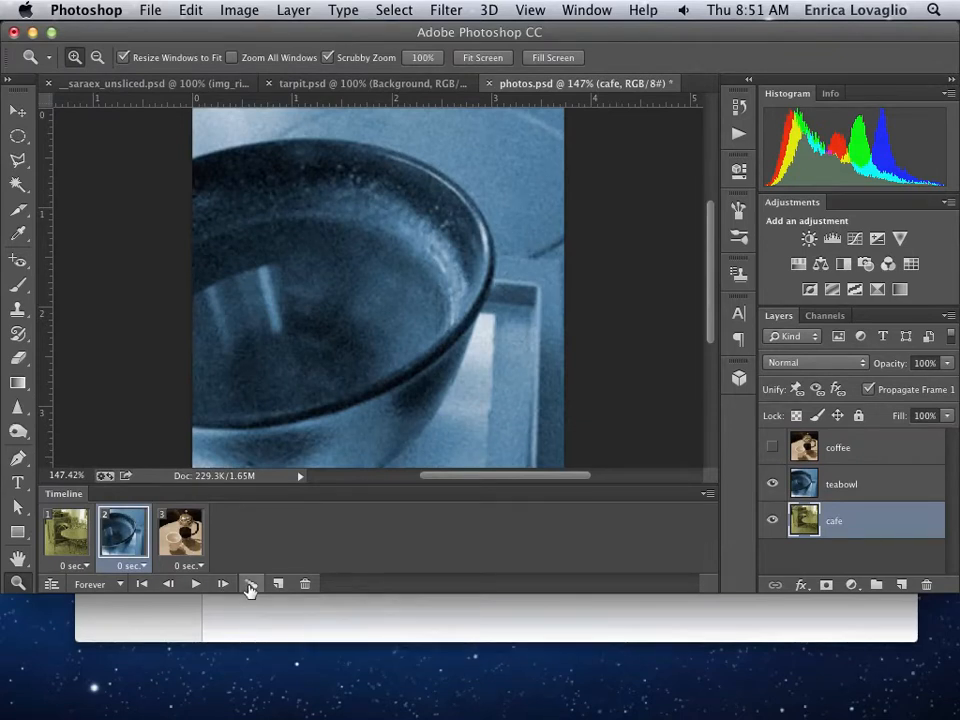
pyautogui.click(250, 585)
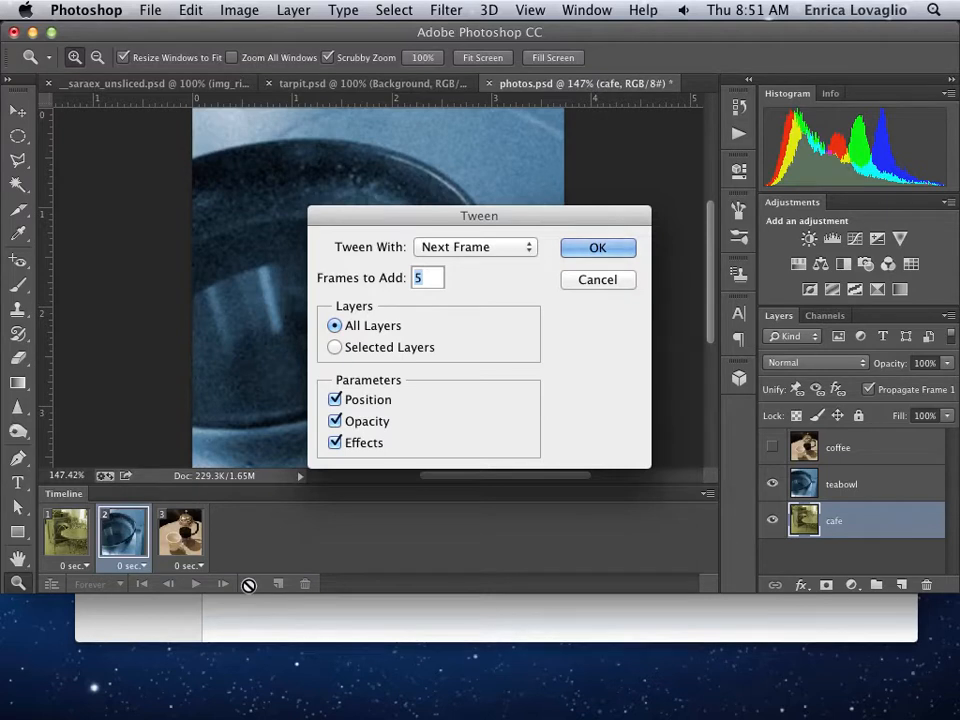
pyautogui.click(459, 247)
pyautogui.click(456, 228)
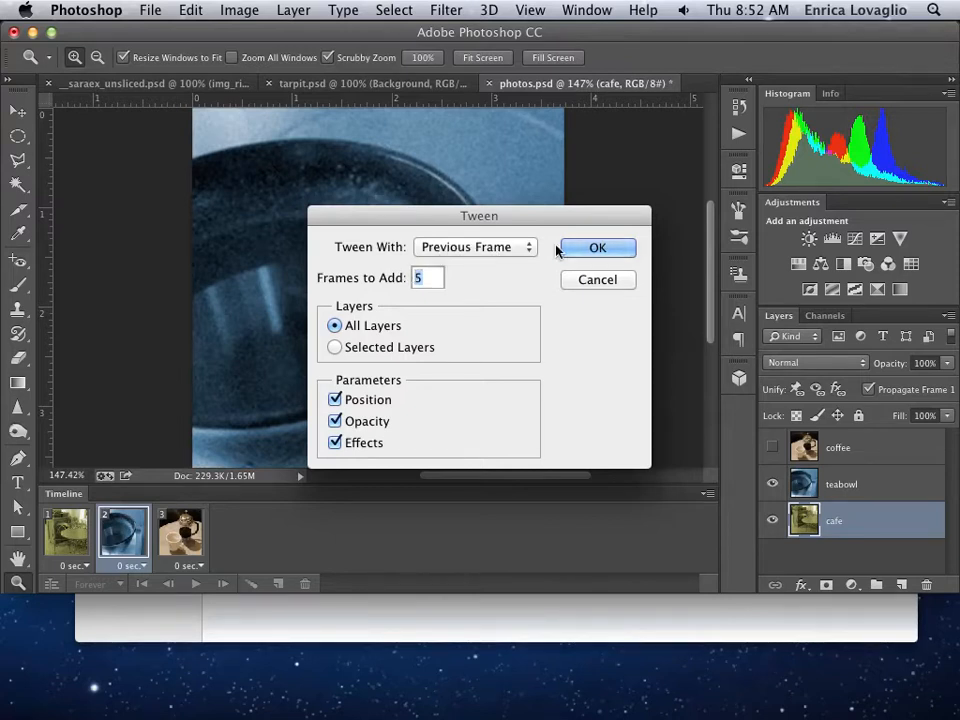
pyautogui.click(598, 249)
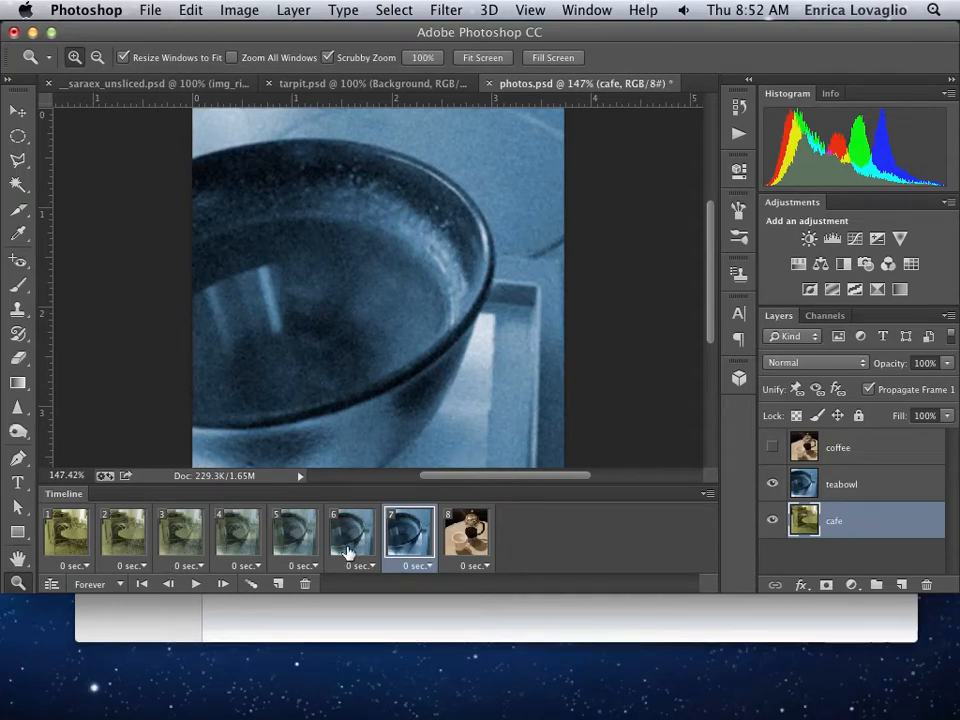
# Step: Step through frames 1 to 7 to examine the transition from the cafe to the teabowl image
pyautogui.click(71, 553)
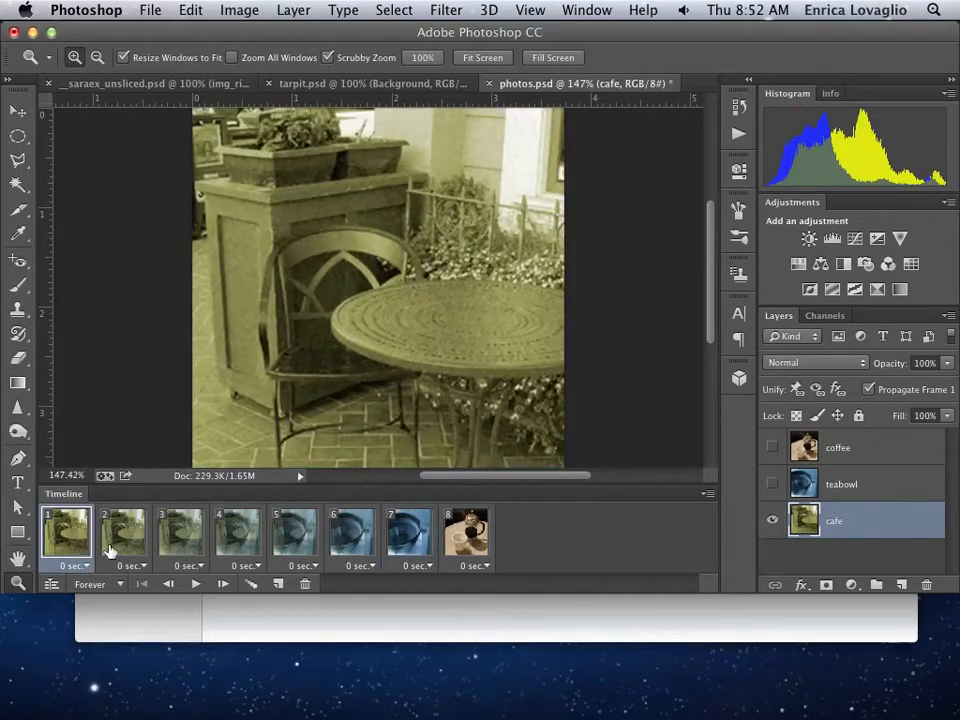
pyautogui.click(140, 550)
pyautogui.click(190, 551)
pyautogui.click(236, 551)
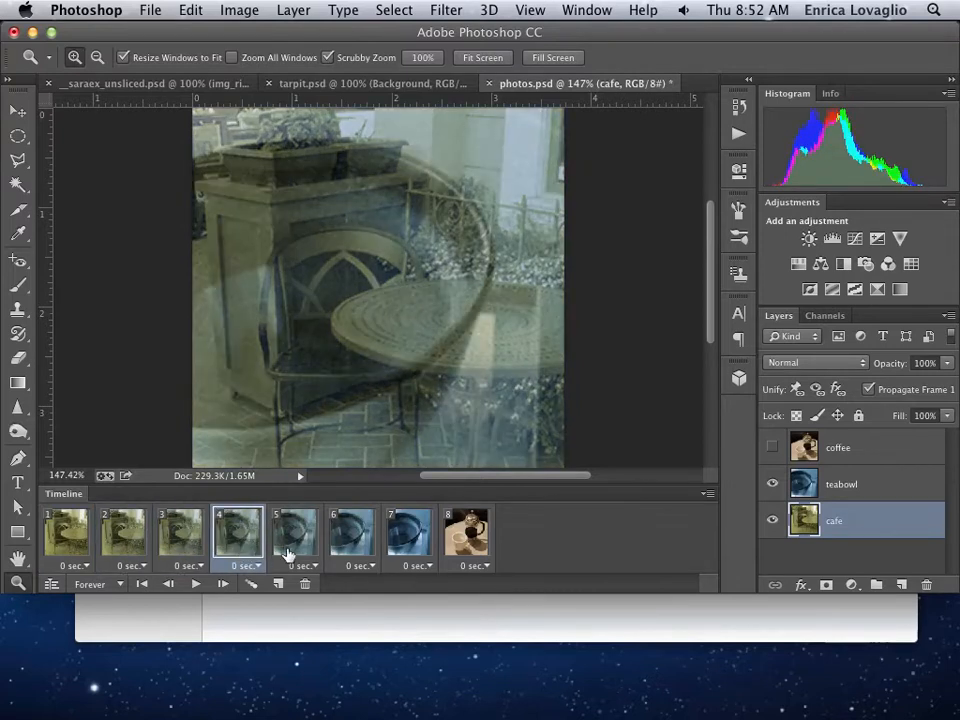
pyautogui.click(294, 550)
pyautogui.click(345, 550)
pyautogui.click(404, 553)
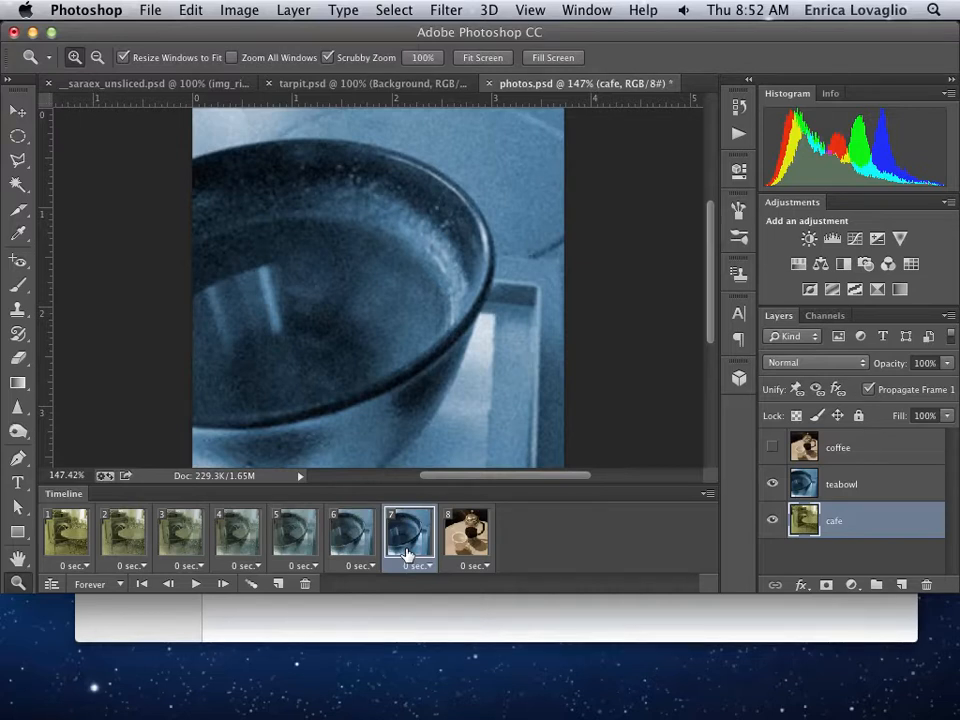
# Step: Tween the coffee frame with the previous frame, adding 5 frames for all layers
pyautogui.click(467, 551)
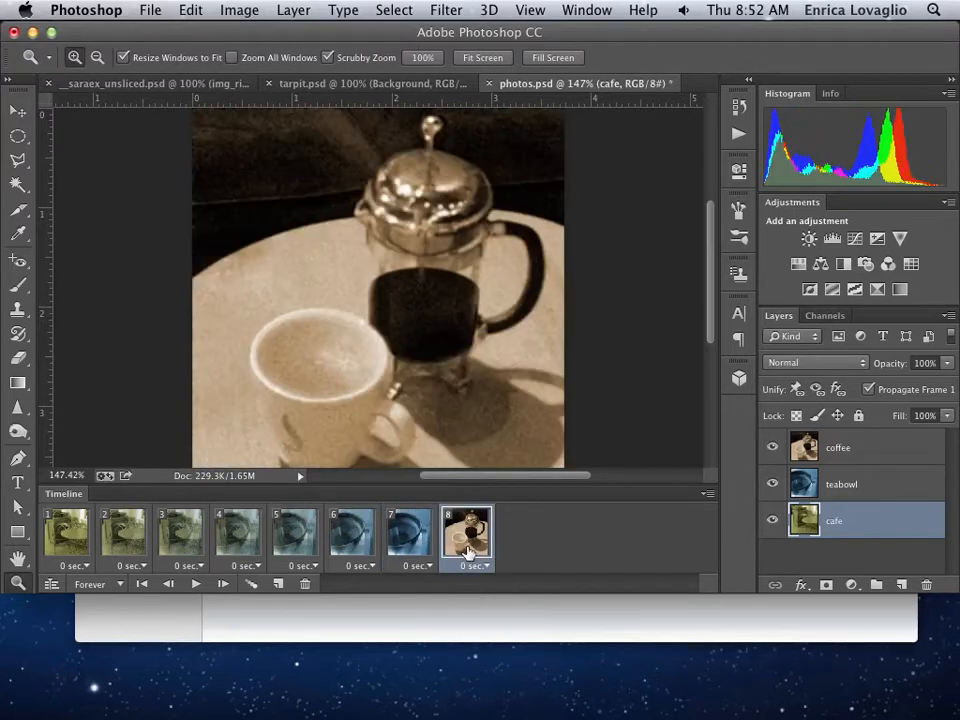
pyautogui.click(249, 587)
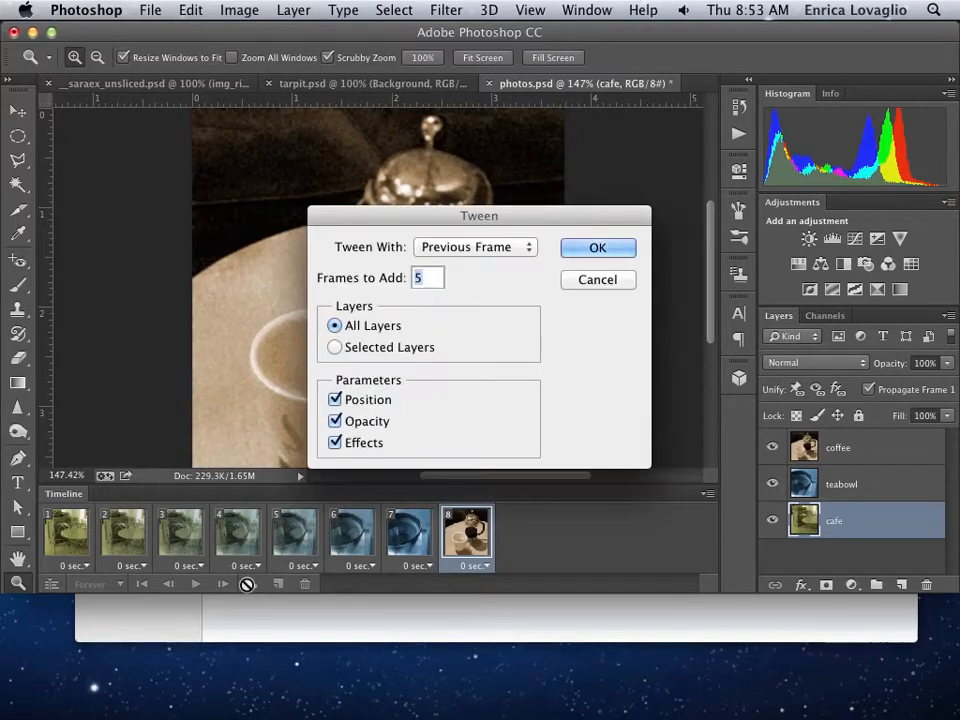
pyautogui.click(594, 249)
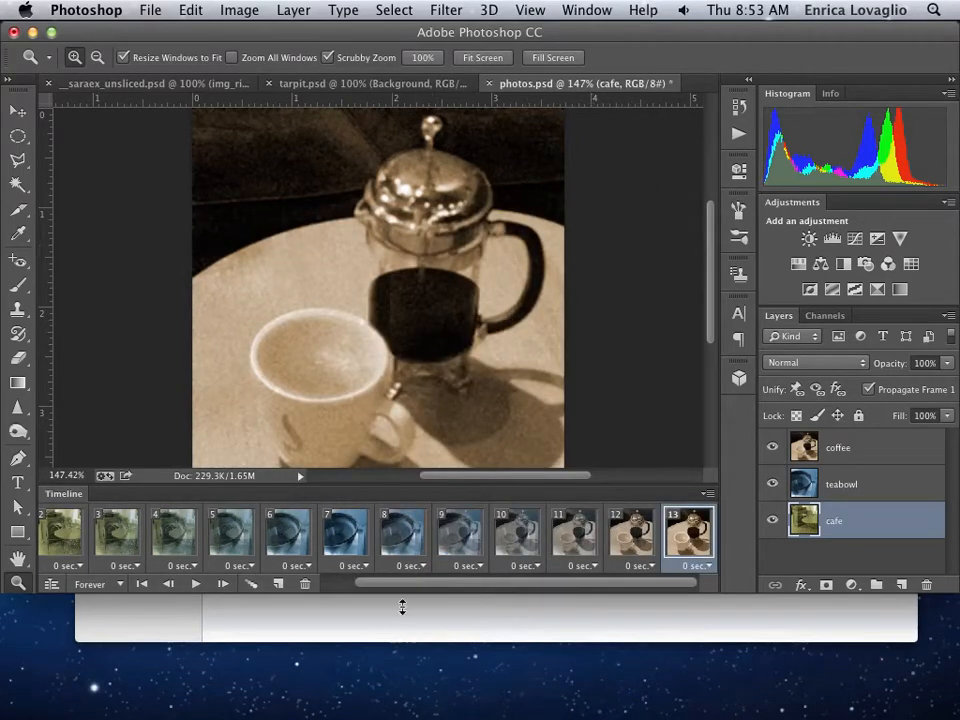
# Step: Set the delay of all animation frames, from frame 1 to frame 13, to 0.2 seconds
pyautogui.moveTo(400, 592); pyautogui.dragTo(304, 579)
pyautogui.click(62, 534)
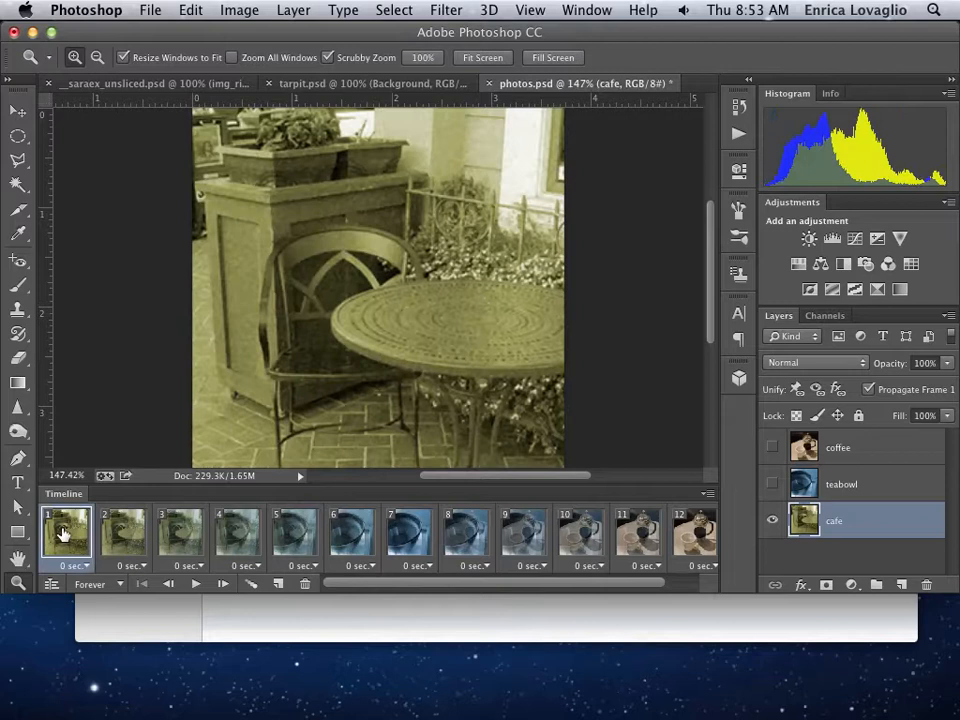
pyautogui.moveTo(570, 585); pyautogui.dragTo(685, 585)
pyautogui.keyDown('shift'); pyautogui.click(695, 543); pyautogui.keyUp('shift')
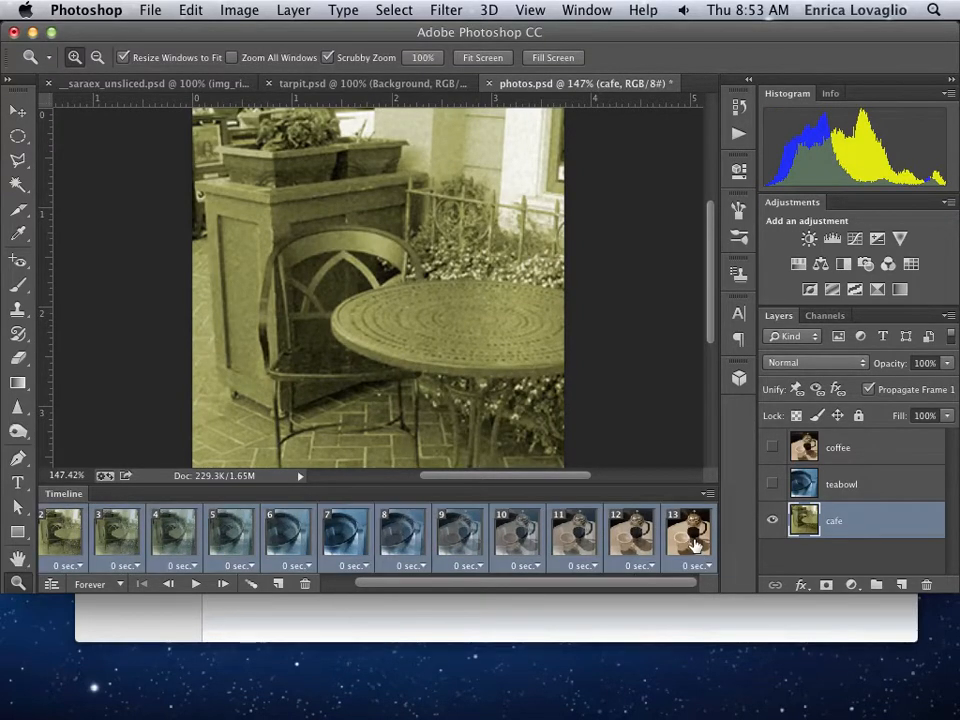
pyautogui.click(707, 567)
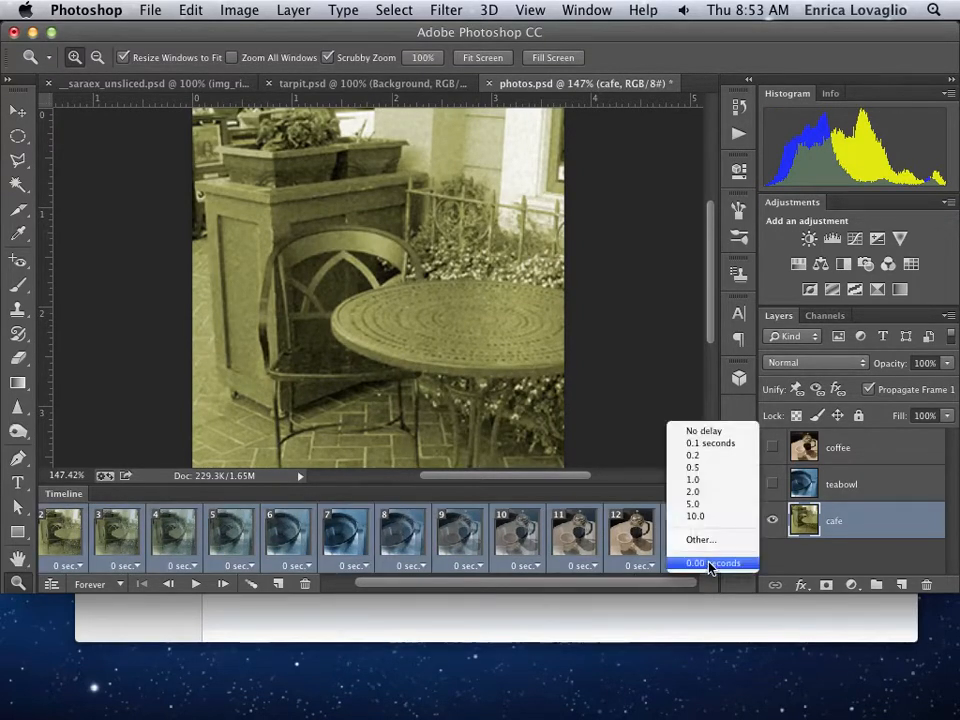
pyautogui.click(711, 455)
# Step: Play the photo animation from frame 1 to check the fades, and stop it
pyautogui.moveTo(519, 589); pyautogui.dragTo(395, 596)
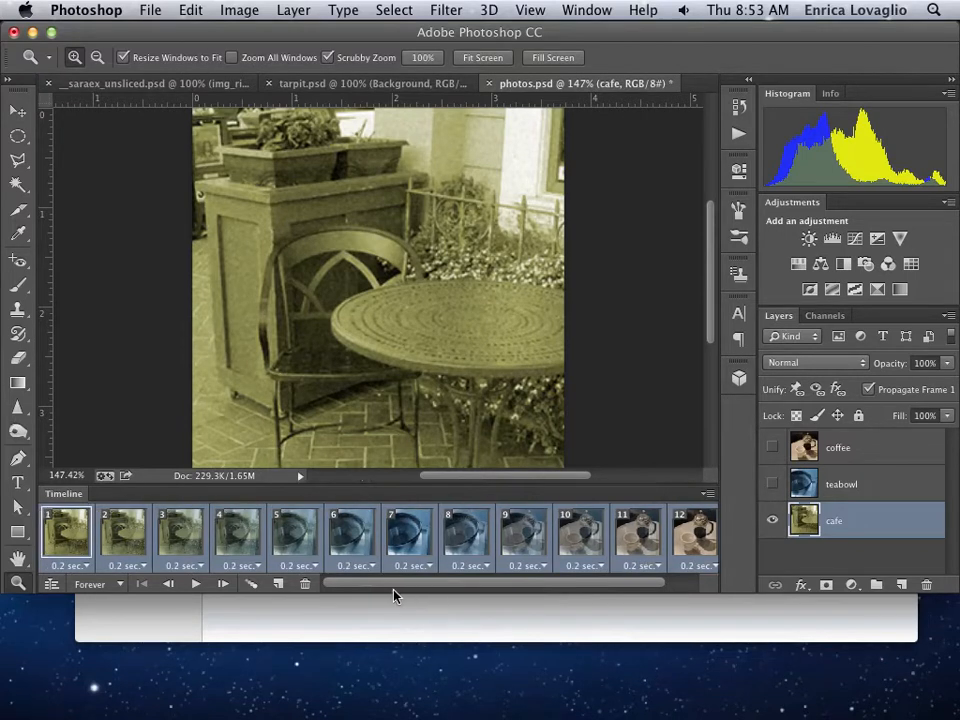
pyautogui.click(62, 540)
pyautogui.click(195, 586)
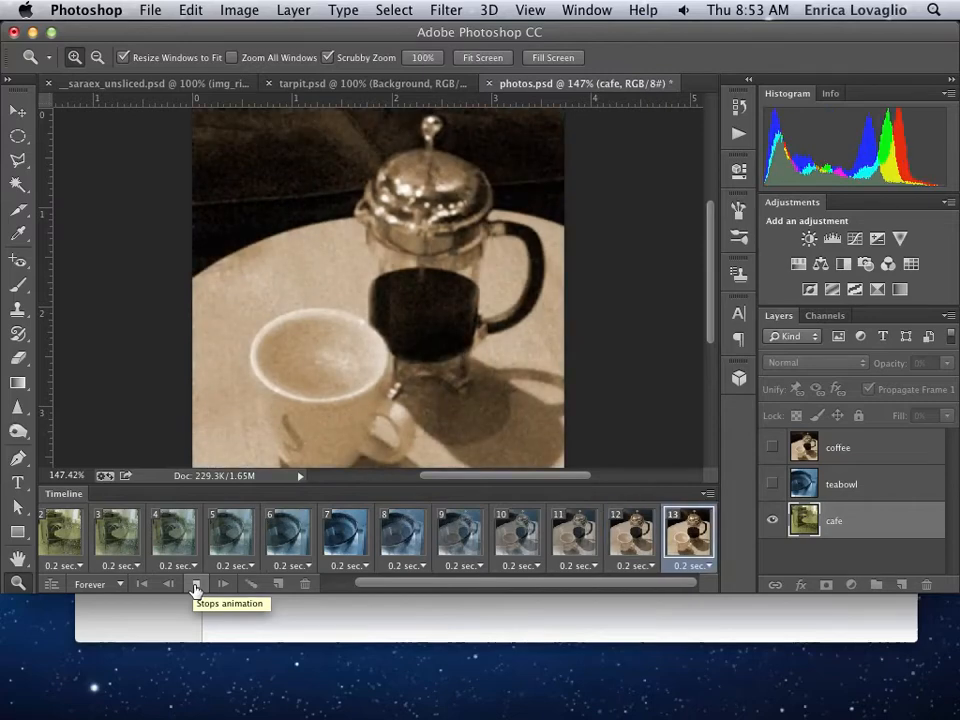
pyautogui.click(197, 592)
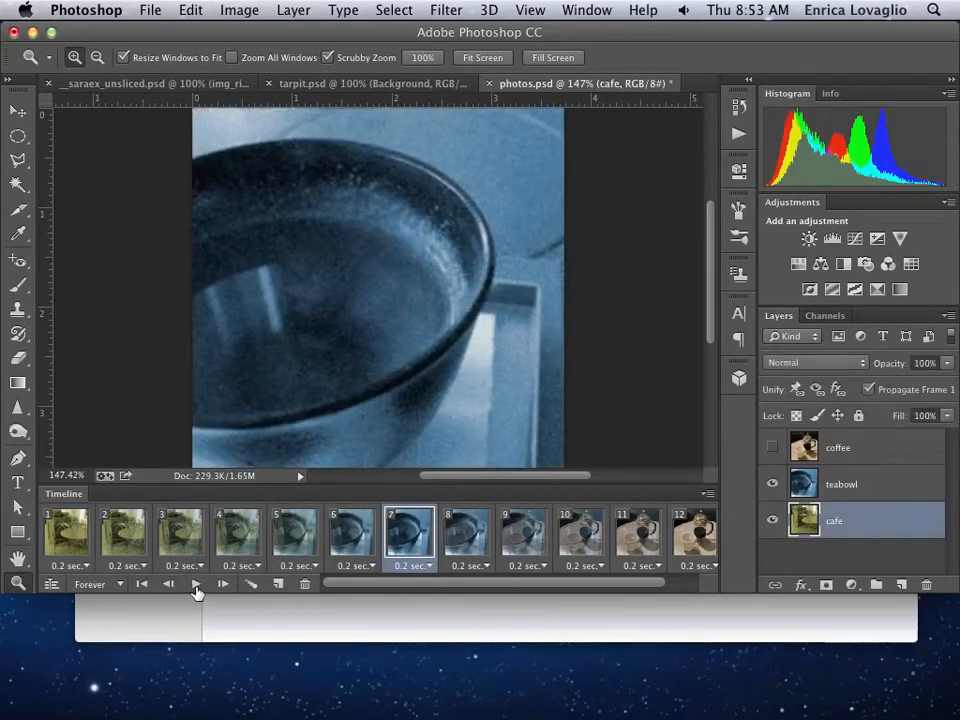
# Step: Compare the animation's last frame, the coffee image, with its first frame, the cafe image
pyautogui.moveTo(467, 585); pyautogui.dragTo(604, 603)
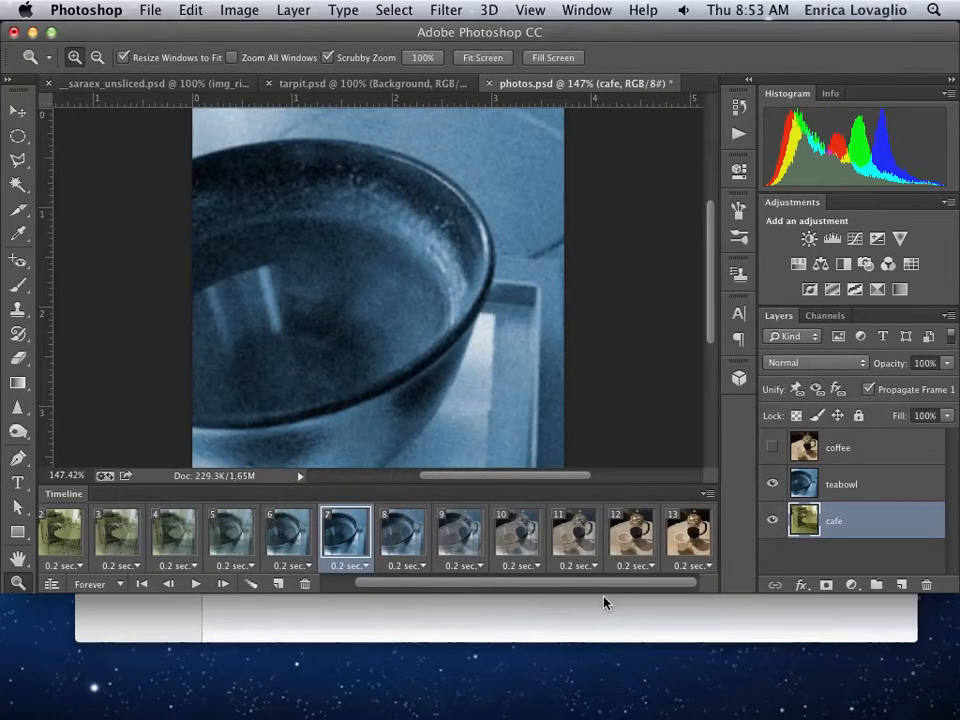
pyautogui.click(690, 535)
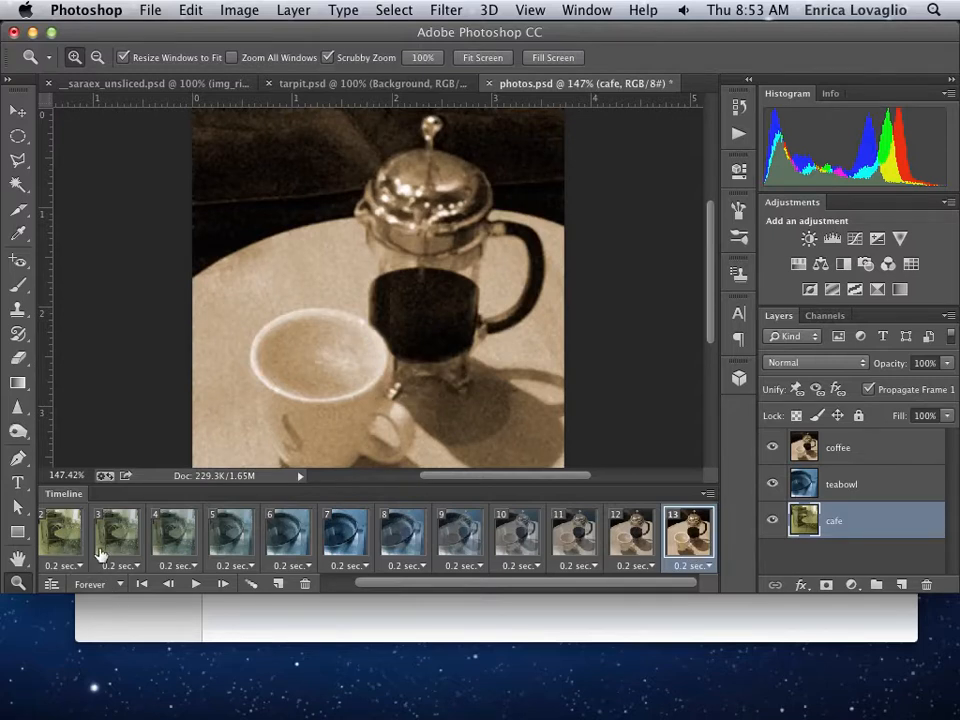
pyautogui.moveTo(403, 583); pyautogui.dragTo(283, 583)
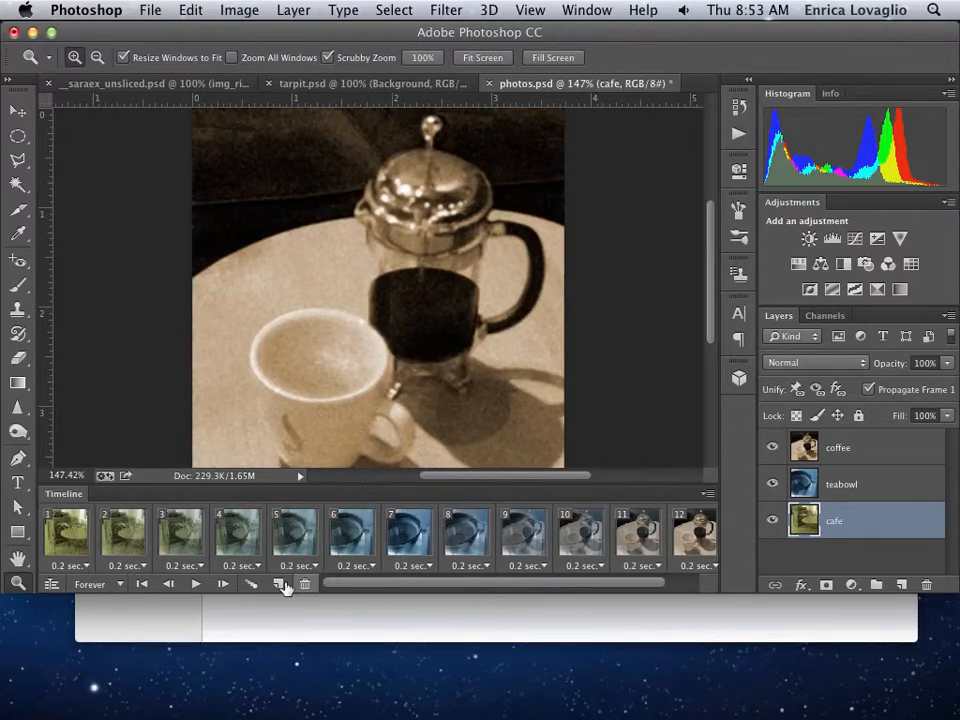
pyautogui.click(78, 533)
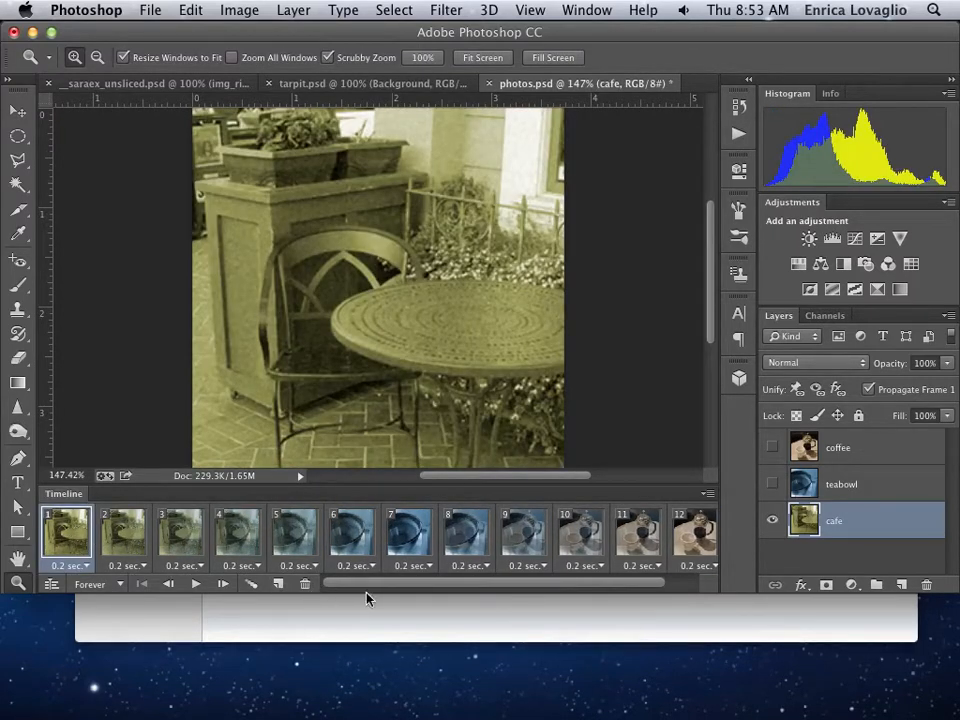
# Step: Tween the last frame, the coffee image, with the first frame, adding 5 frames for all layers
pyautogui.moveTo(375, 585); pyautogui.dragTo(564, 596)
pyautogui.click(690, 535)
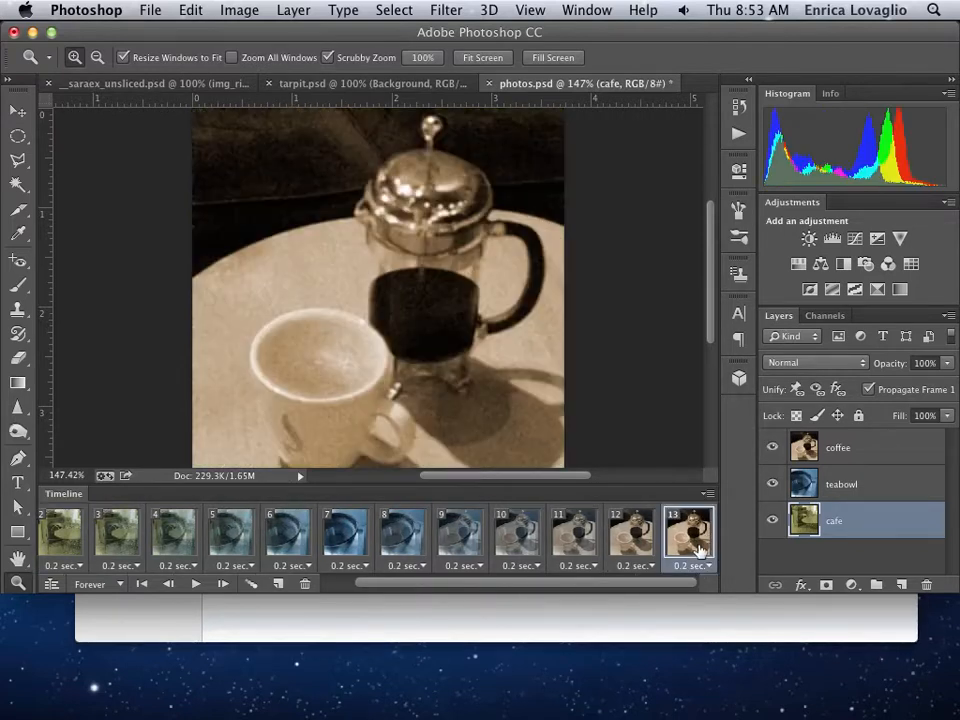
pyautogui.click(253, 590)
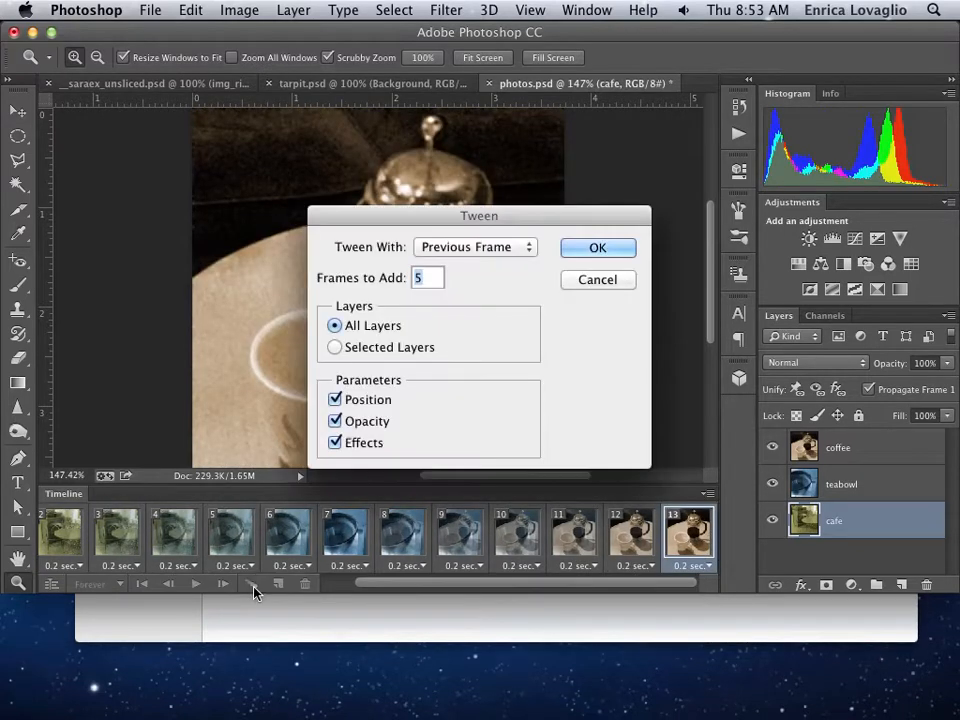
pyautogui.click(463, 249)
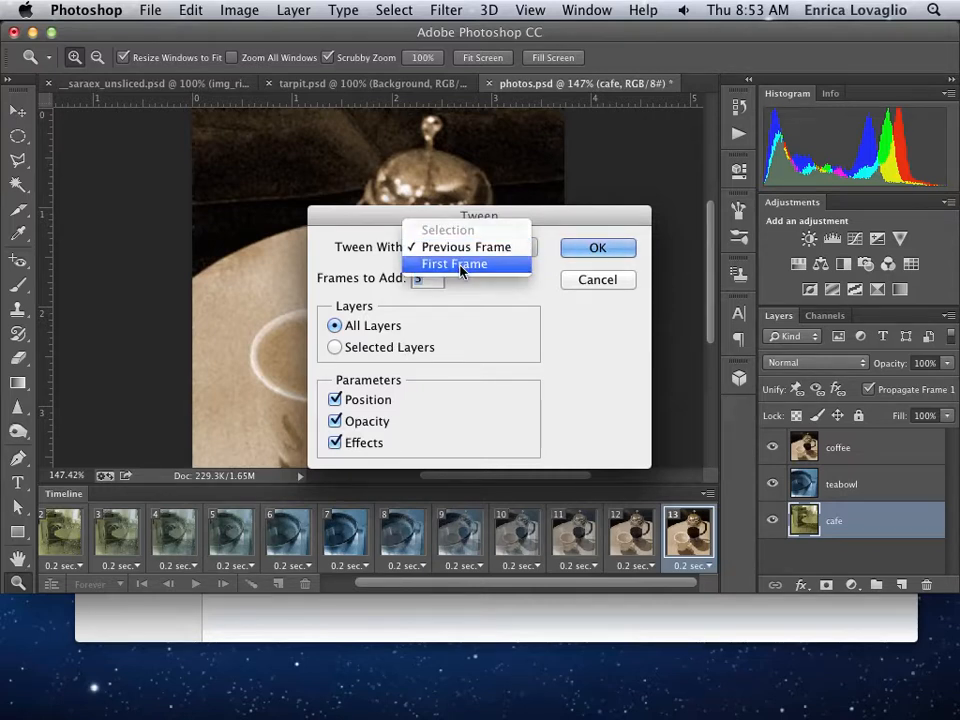
pyautogui.click(461, 266)
pyautogui.click(595, 250)
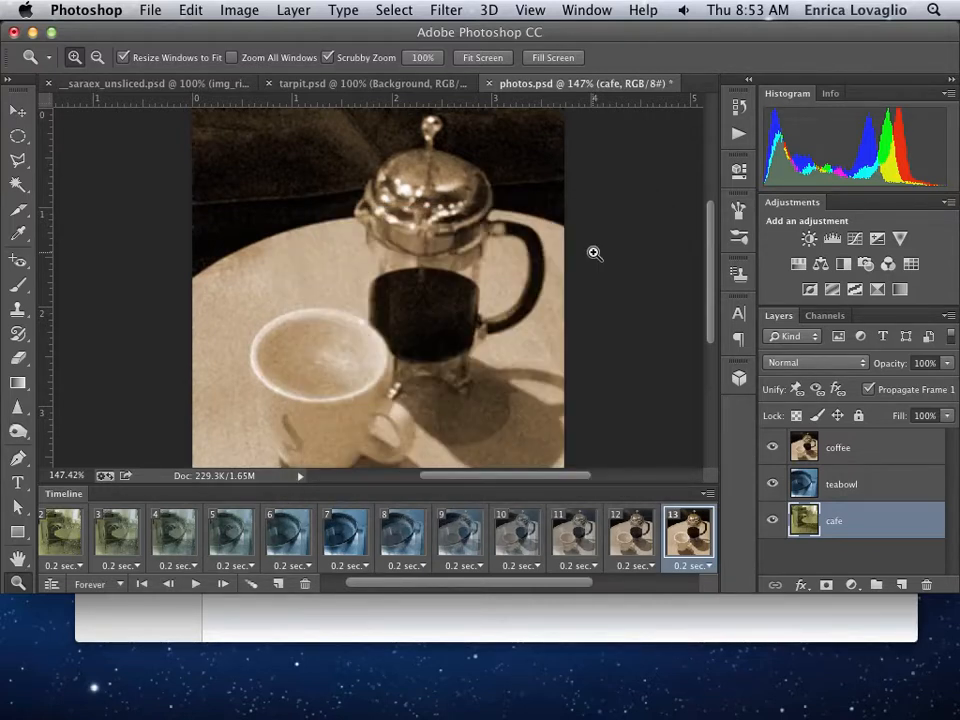
# Step: Set the delay of all animation frames, from frame 1 to frame 18, to 0.5 seconds
pyautogui.moveTo(418, 583); pyautogui.dragTo(395, 589)
pyautogui.click(60, 540)
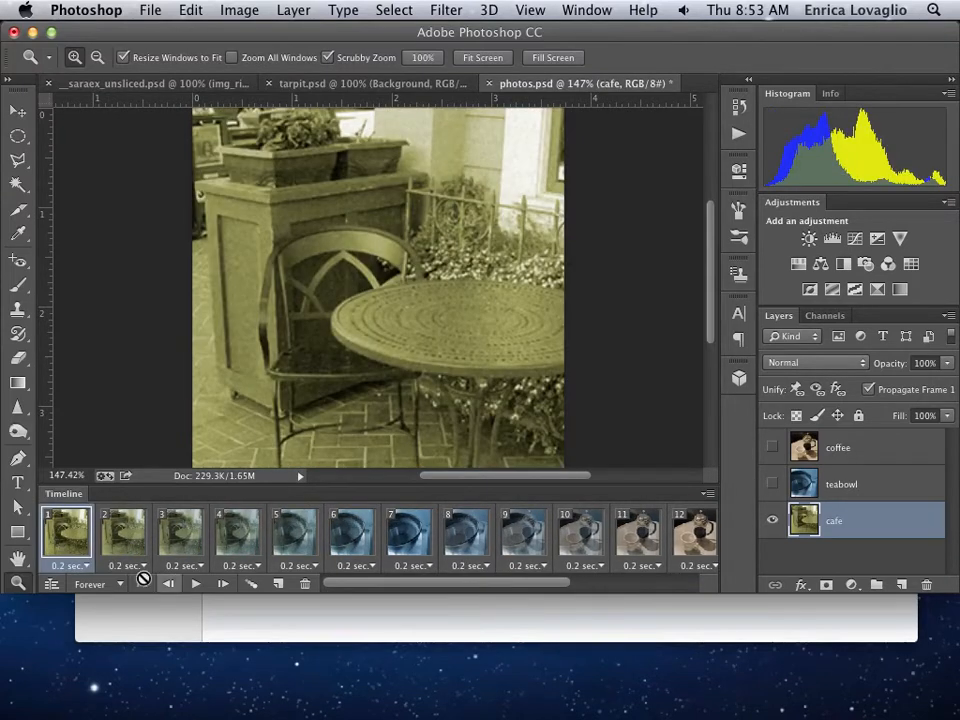
pyautogui.moveTo(361, 588); pyautogui.dragTo(594, 598)
pyautogui.keyDown('shift'); pyautogui.click(685, 546); pyautogui.keyUp('shift')
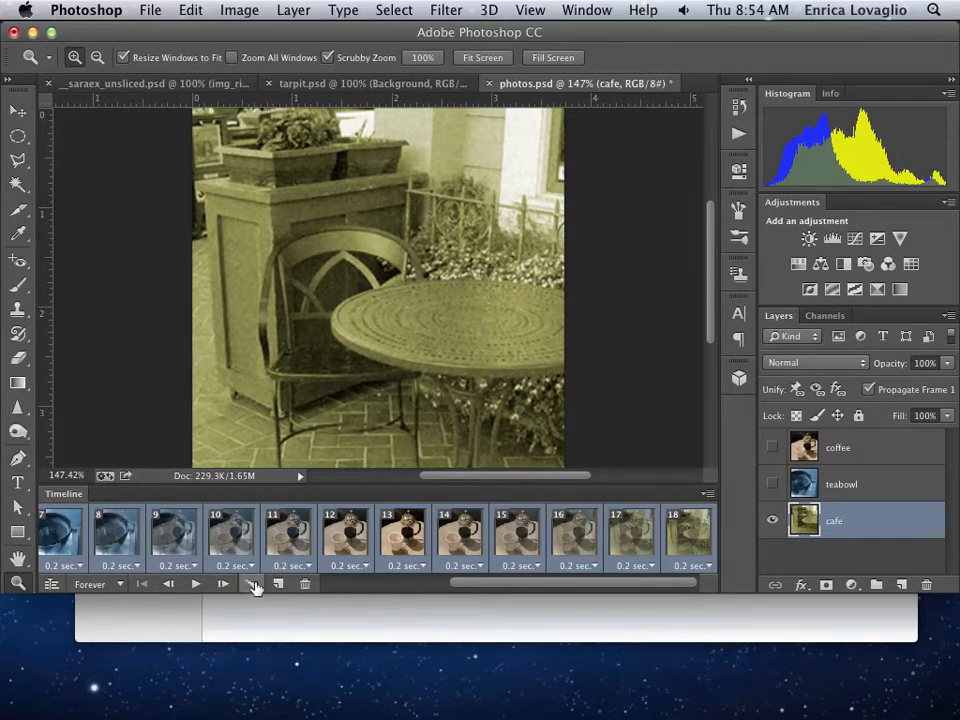
pyautogui.click(193, 567)
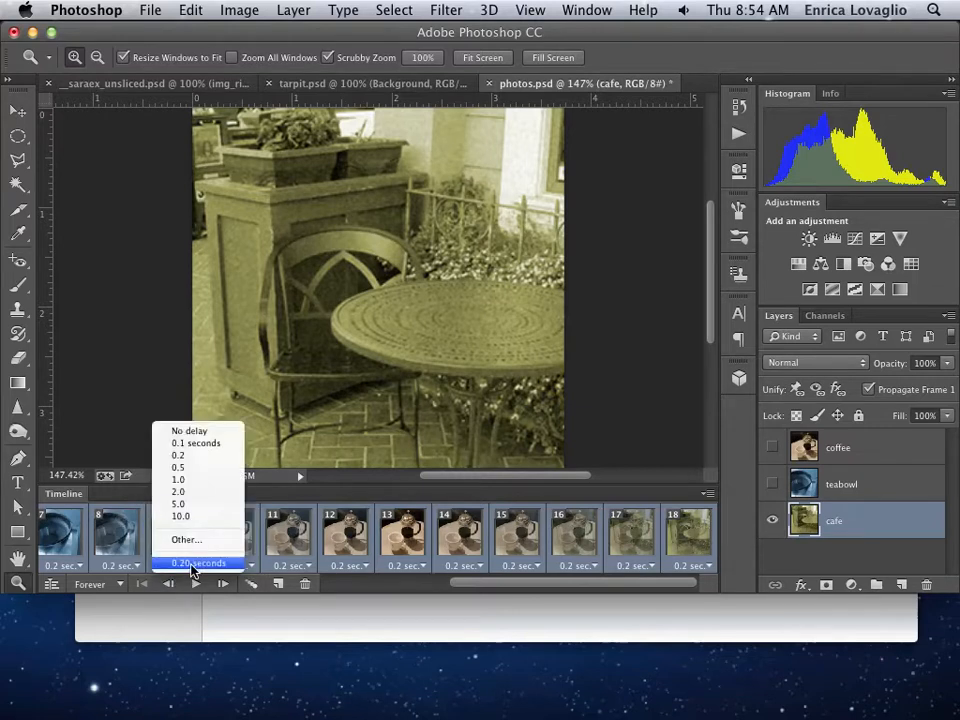
pyautogui.click(190, 469)
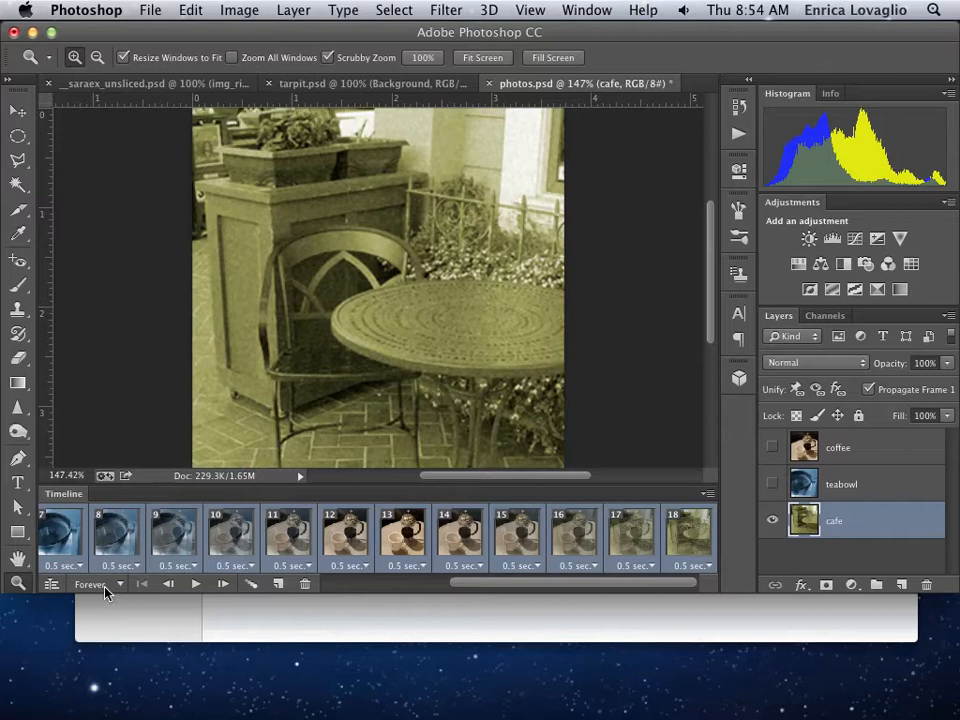
# Step: Set the animation's looping option to Once
pyautogui.click(120, 590)
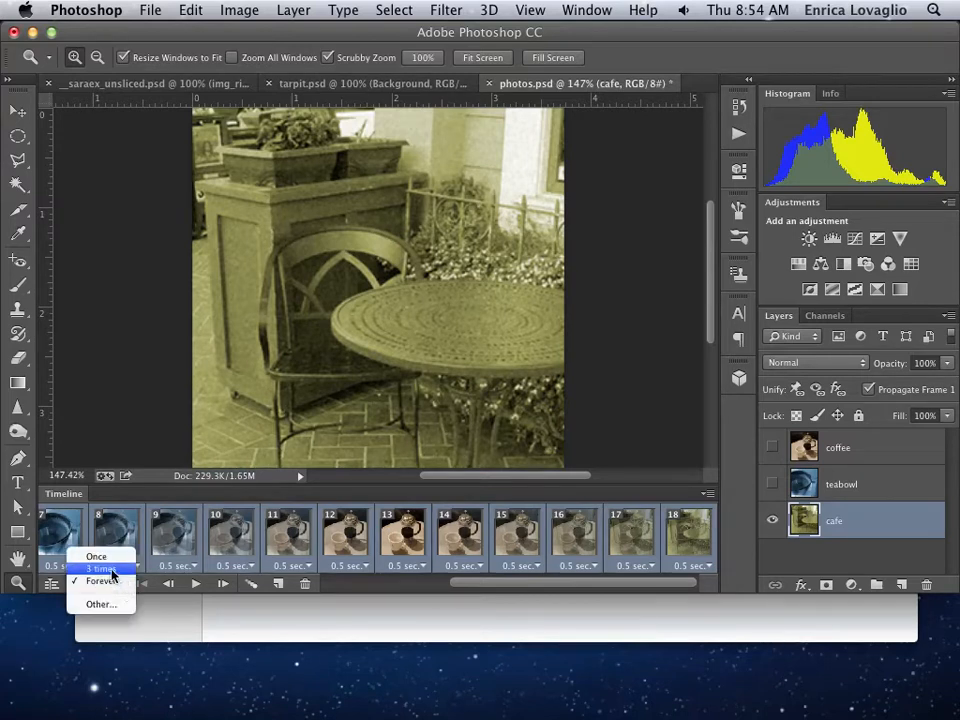
pyautogui.click(108, 566)
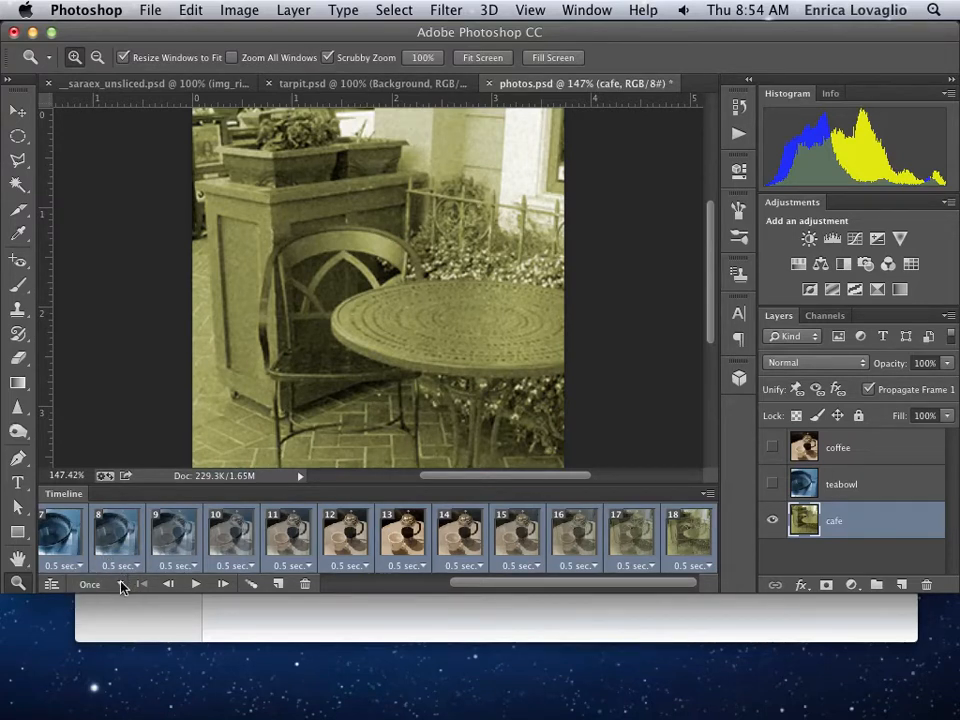
pyautogui.click(120, 584)
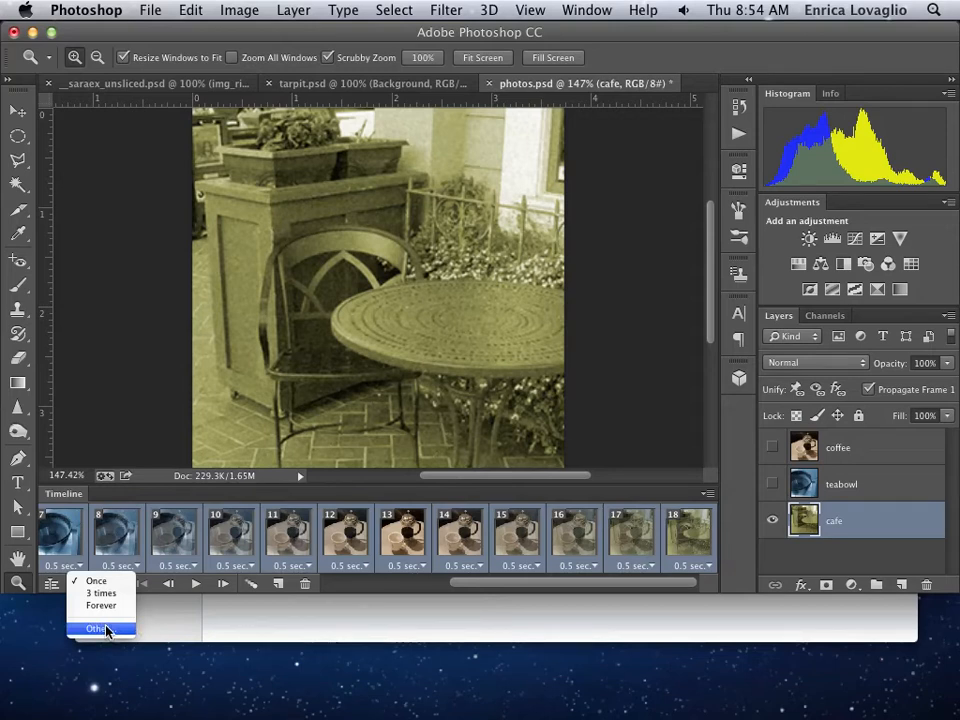
pyautogui.click(98, 582)
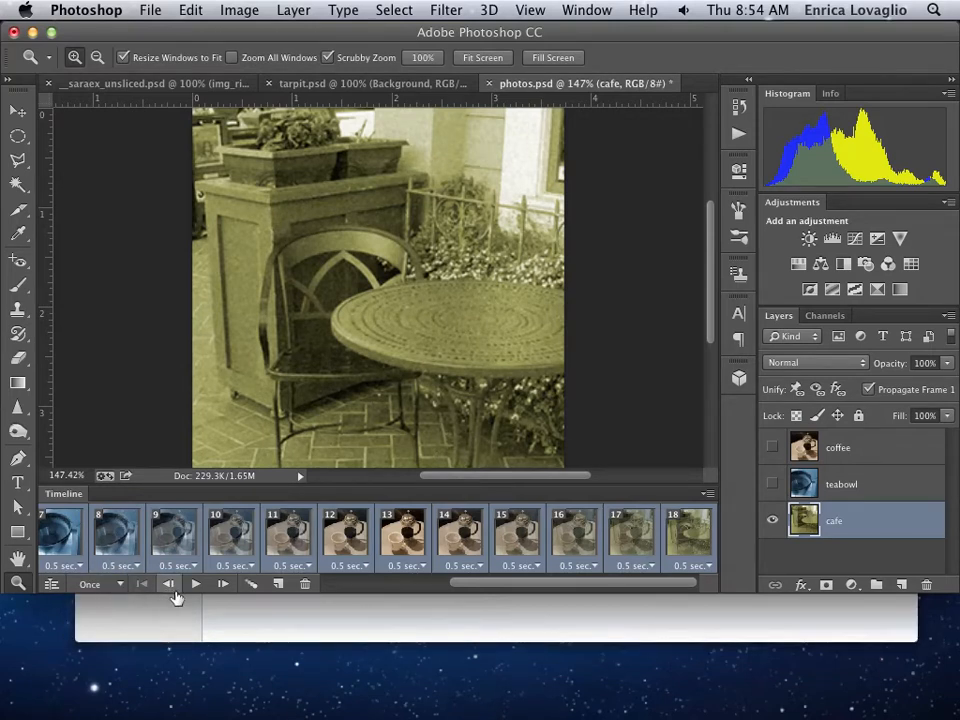
# Step: Play the complete animation from frame 1 to check the crossfades, stop it during a second playback, and return to the first frame
pyautogui.moveTo(461, 583); pyautogui.dragTo(327, 585)
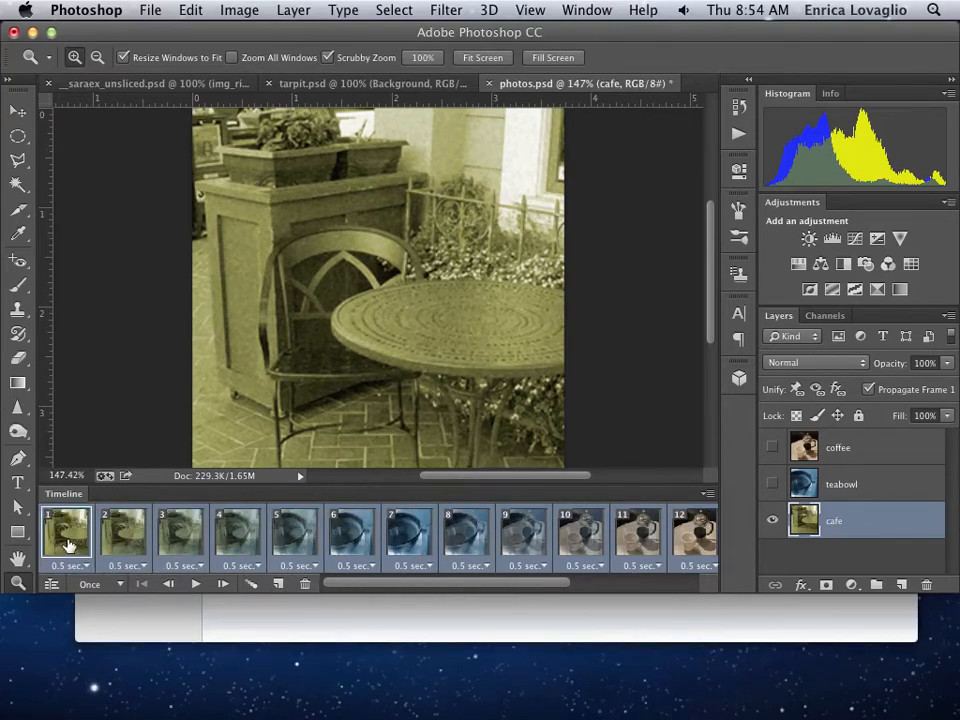
pyautogui.click(196, 584)
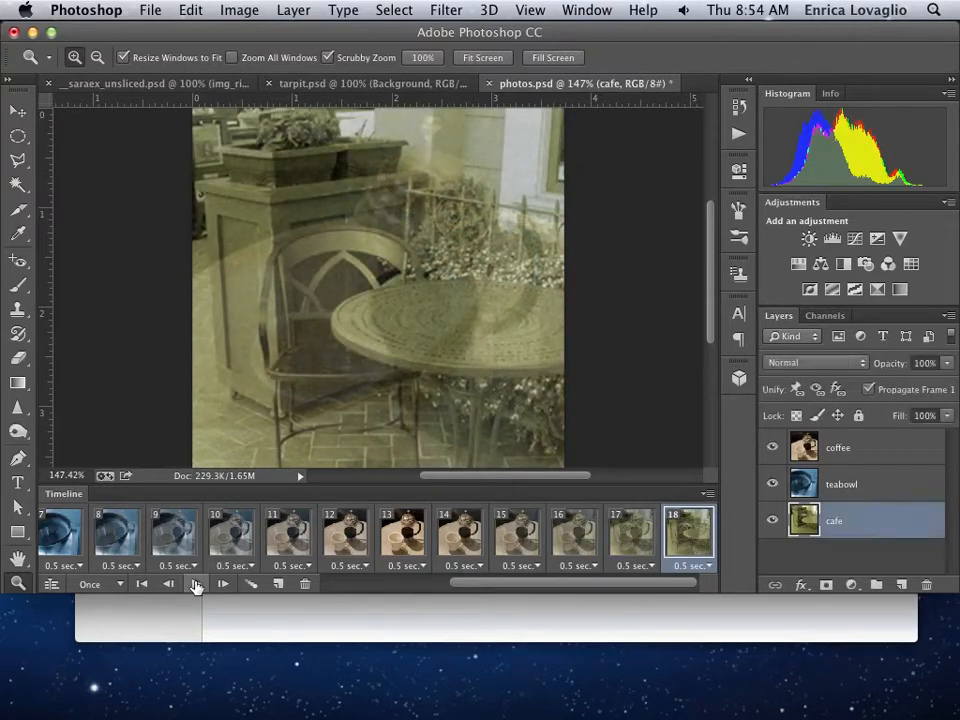
pyautogui.click(195, 585)
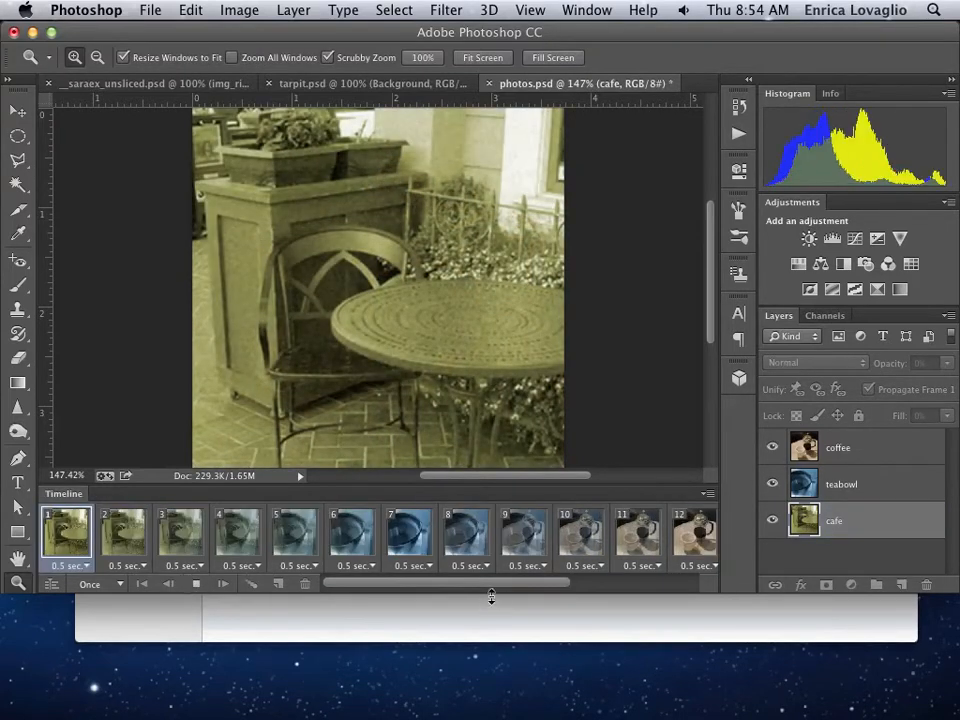
pyautogui.click(195, 585)
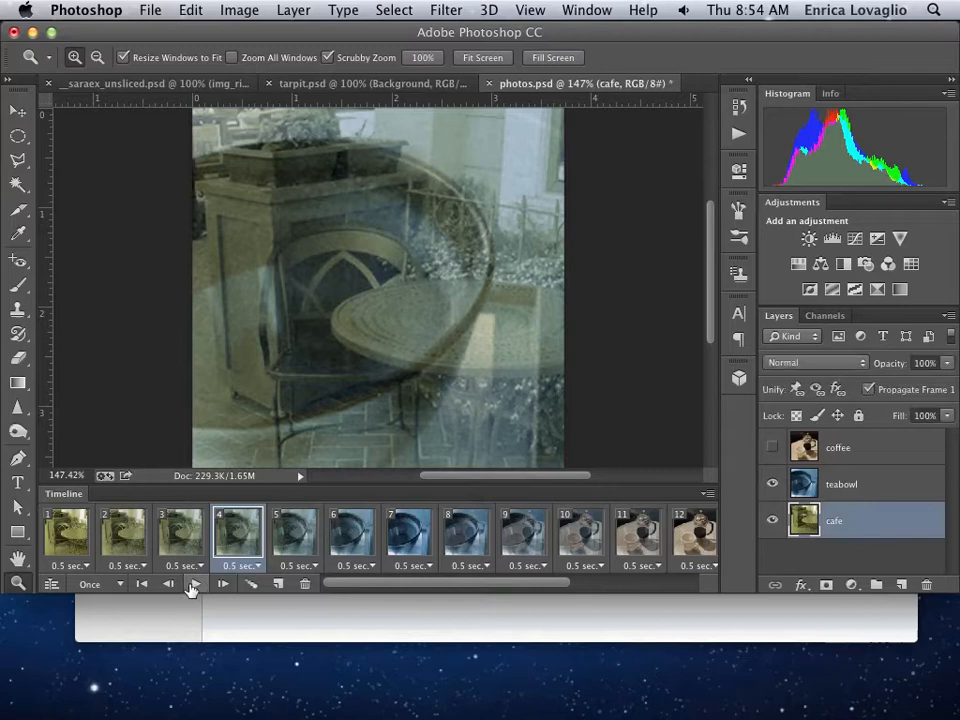
pyautogui.click(141, 584)
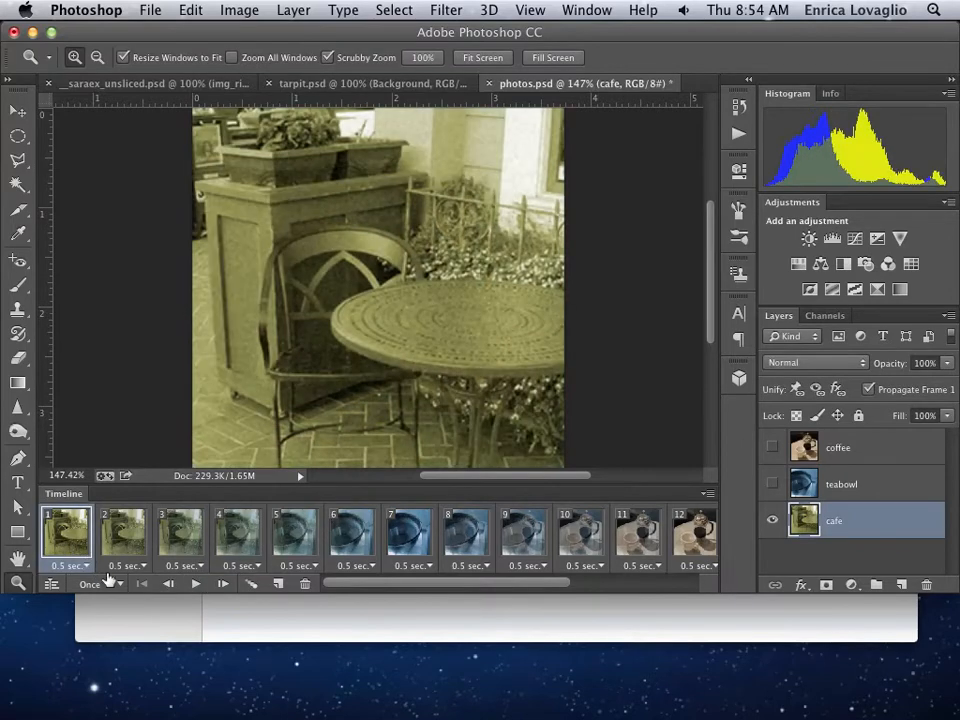
# Step: Start a Save for Web export of the animation as a GIF with 64 colors
pyautogui.click(148, 10)
pyautogui.click(236, 258)
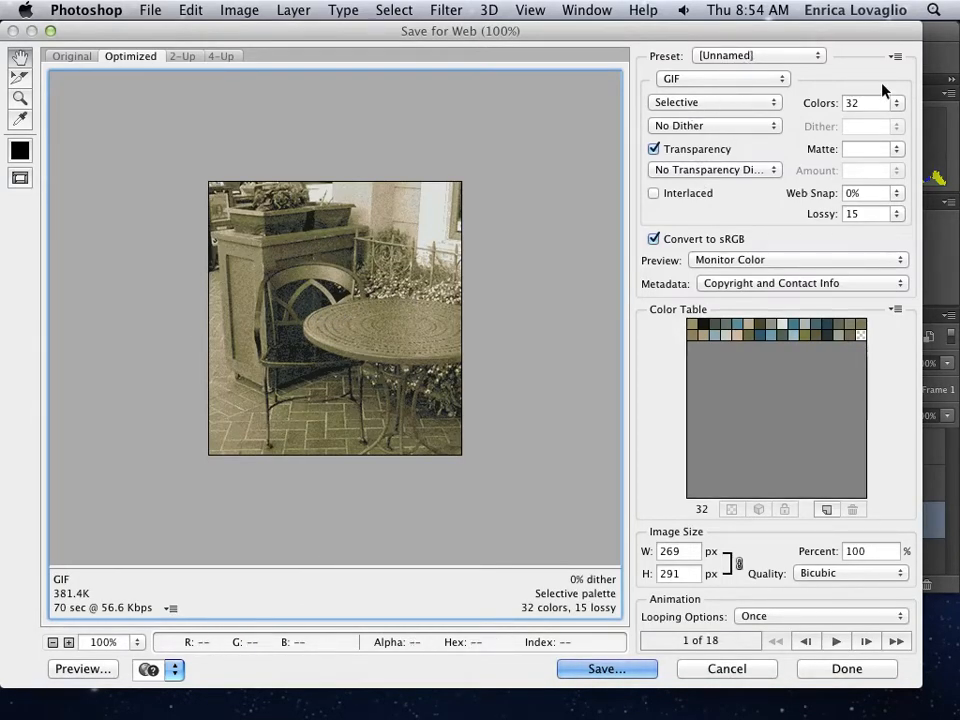
pyautogui.click(897, 104)
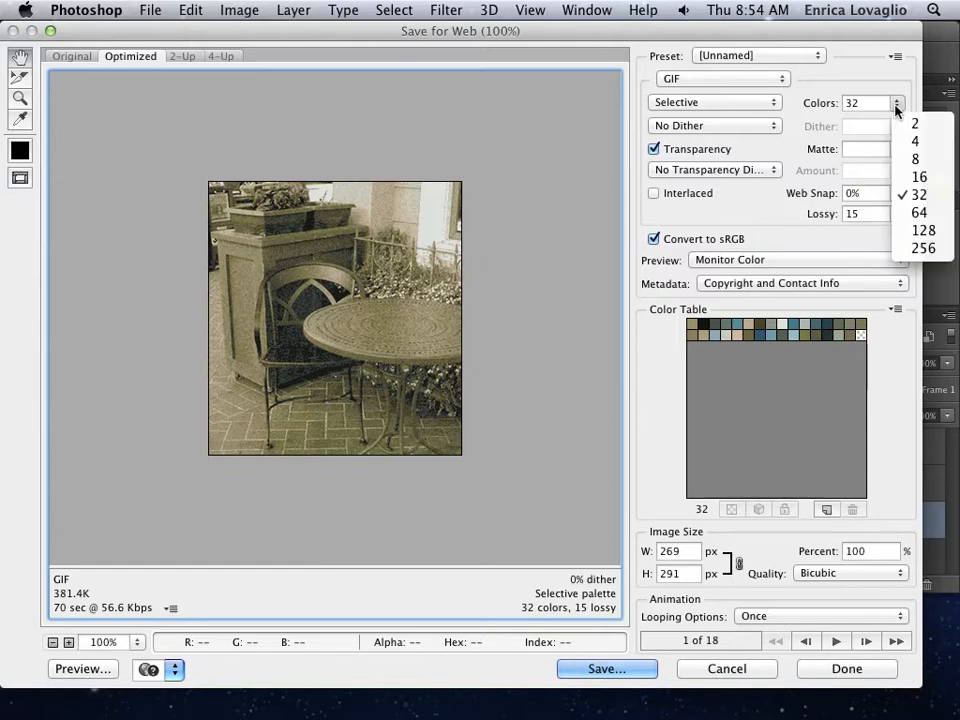
pyautogui.click(907, 212)
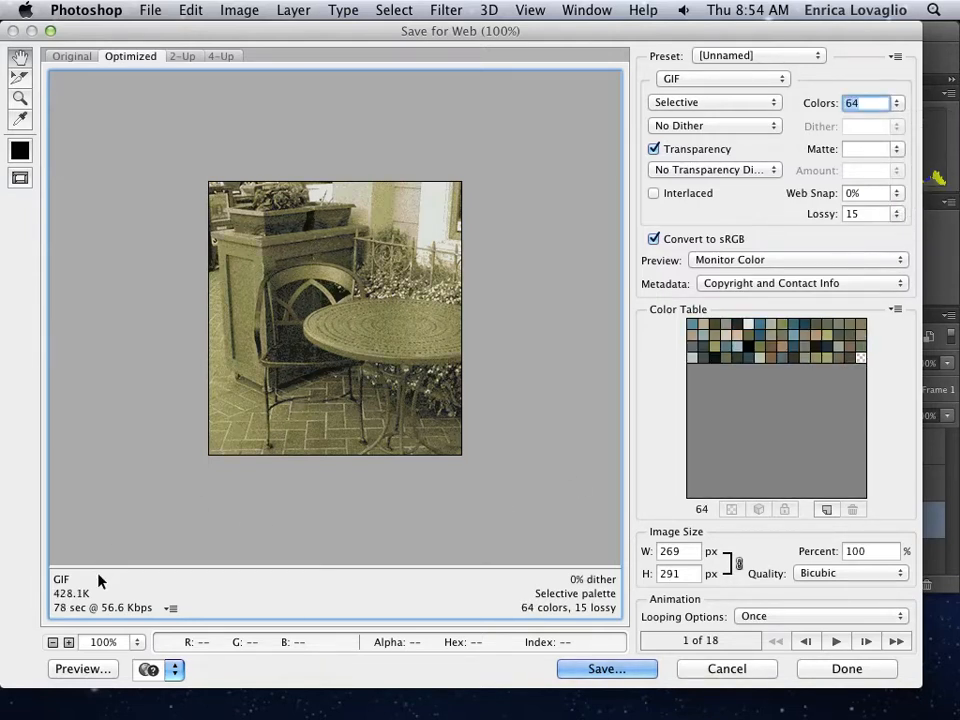
# Step: Try the GIF preview with 16 colors, and return it to 64 colors
pyautogui.click(897, 103)
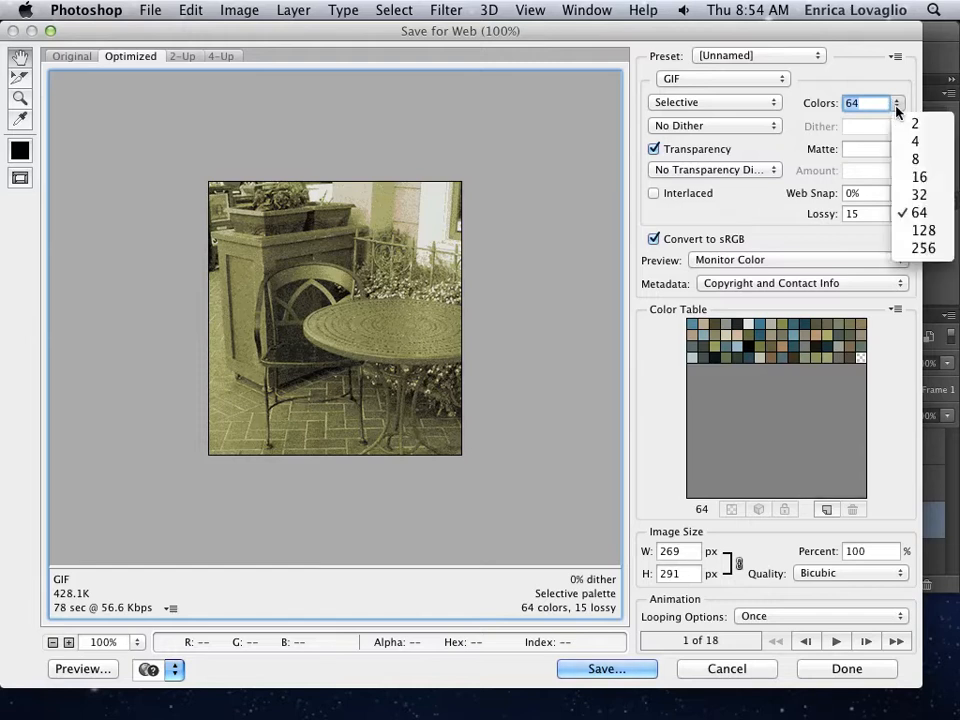
pyautogui.click(920, 177)
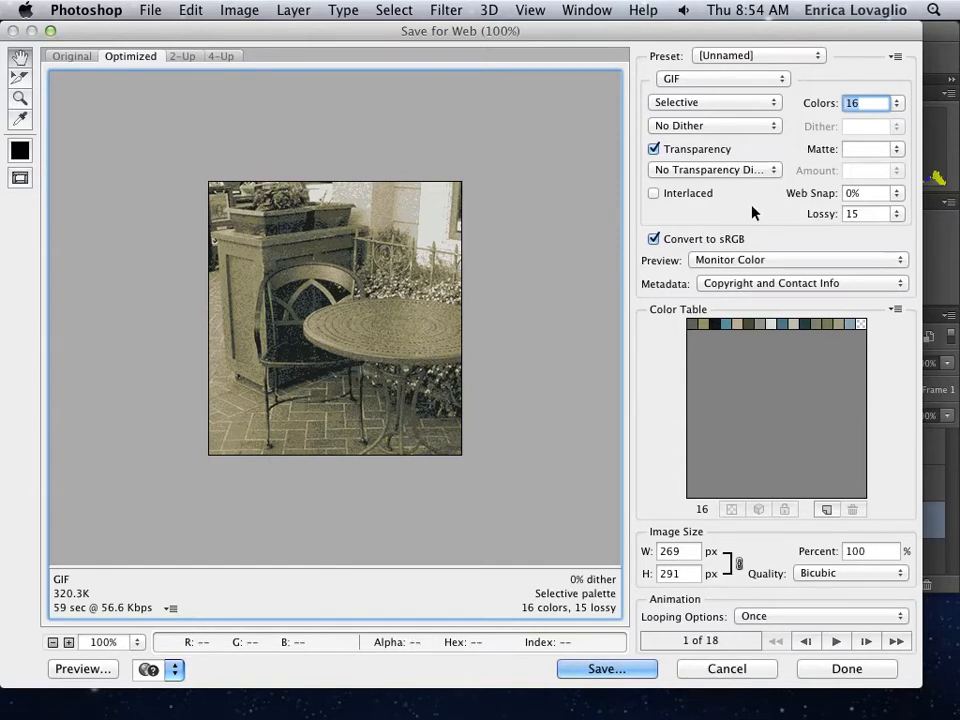
pyautogui.click(897, 103)
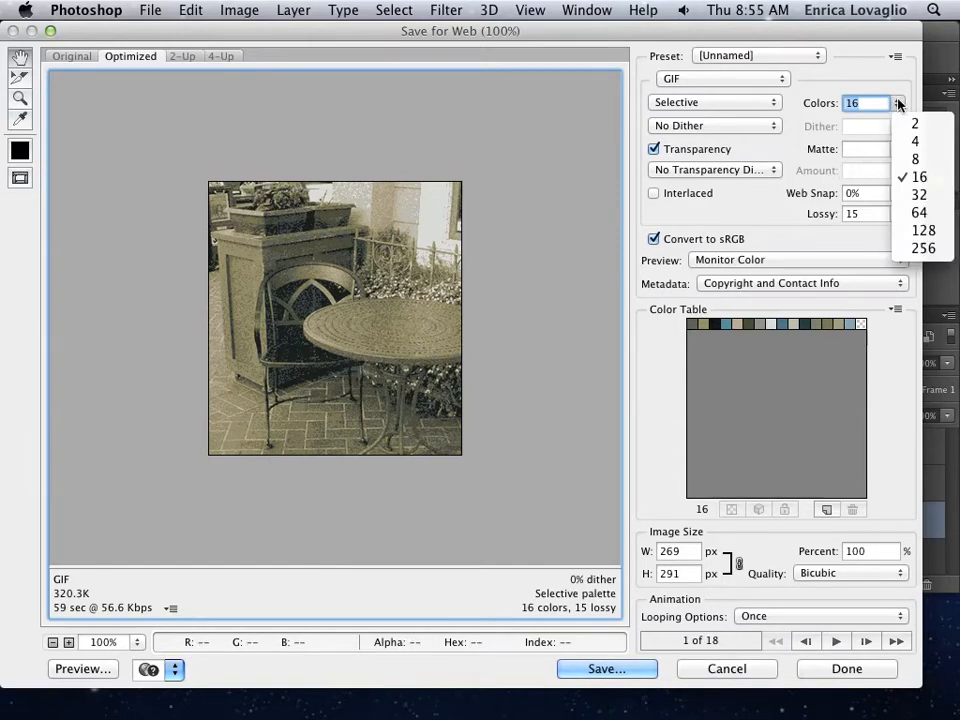
pyautogui.click(918, 213)
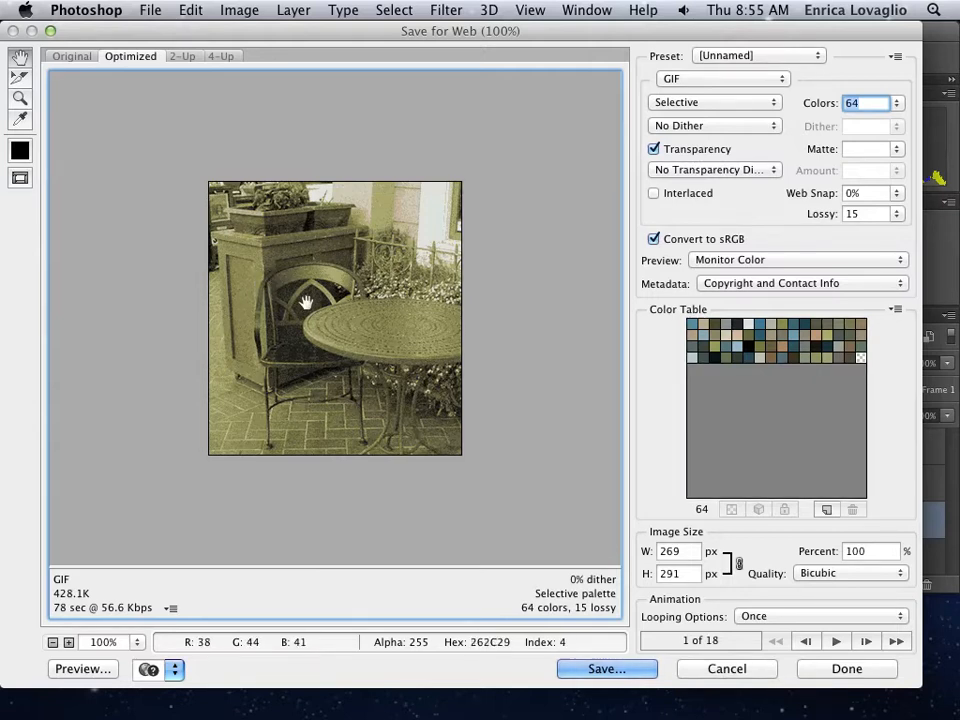
# Step: Save the optimized animation as Images Only under the name photos.gif in the sarah_website folder on the Desktop
pyautogui.click(603, 669)
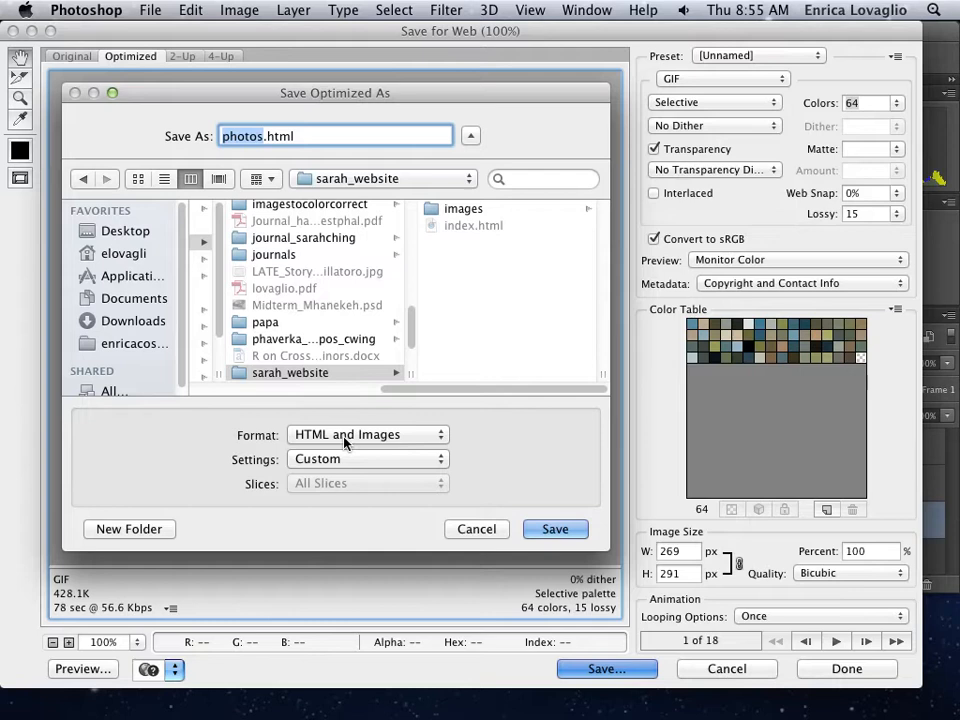
pyautogui.click(390, 436)
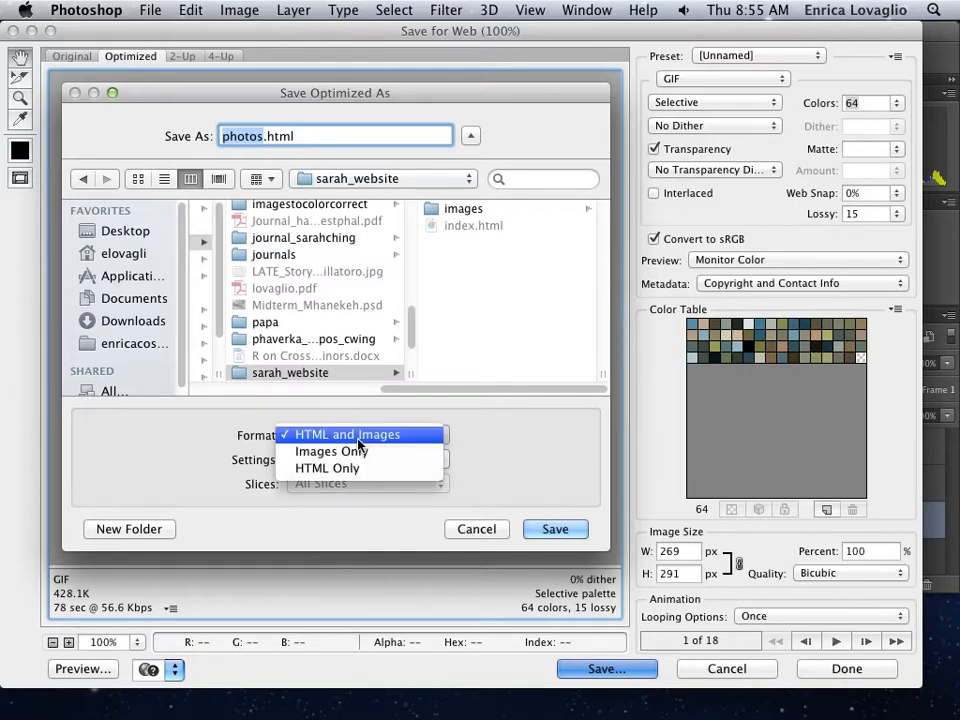
pyautogui.click(357, 455)
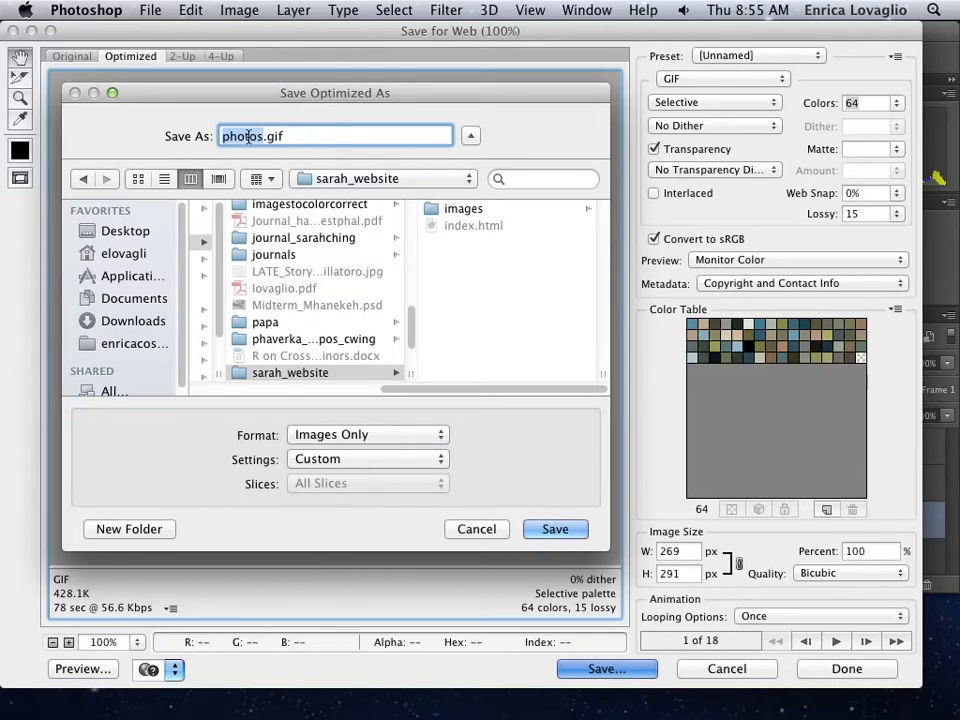
pyautogui.click(113, 232)
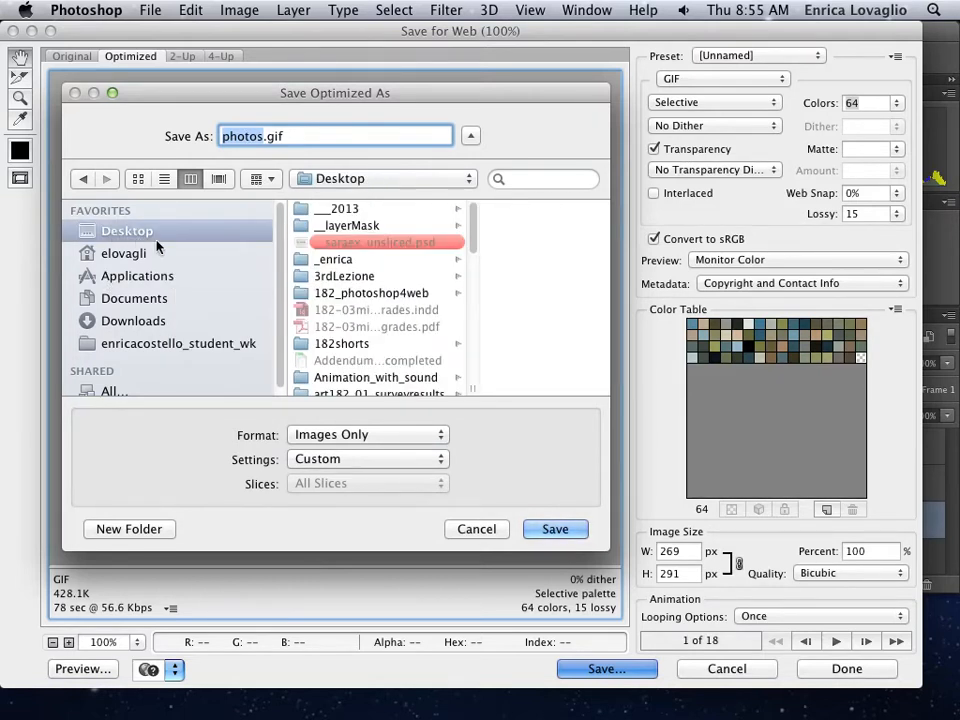
pyautogui.scroll(-5, 474, 250)
pyautogui.scroll(-10, 482, 297)
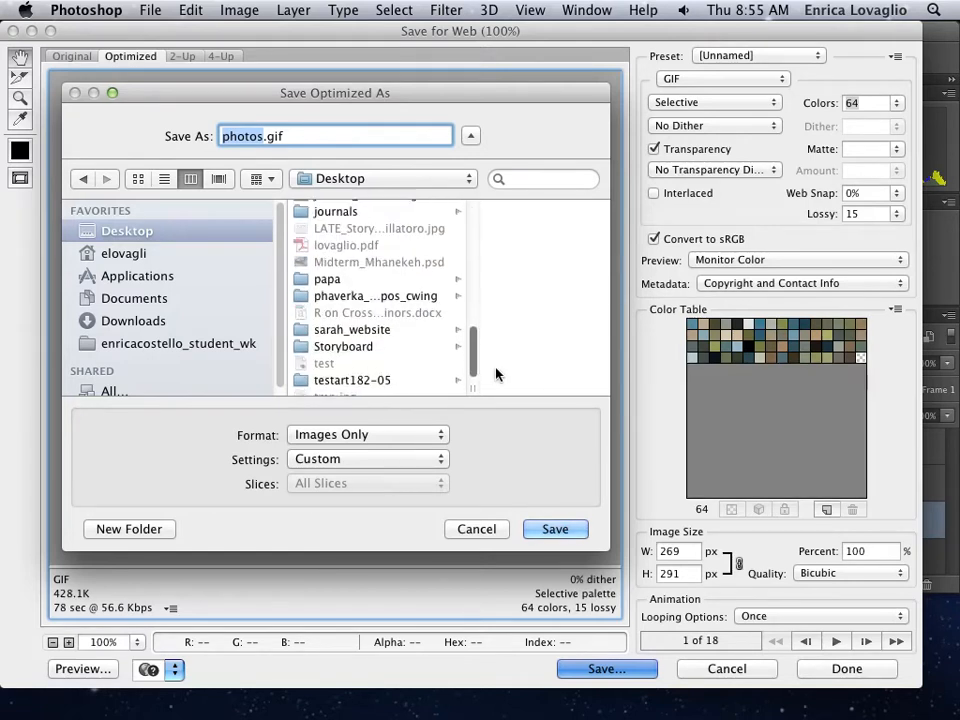
pyautogui.click(365, 320)
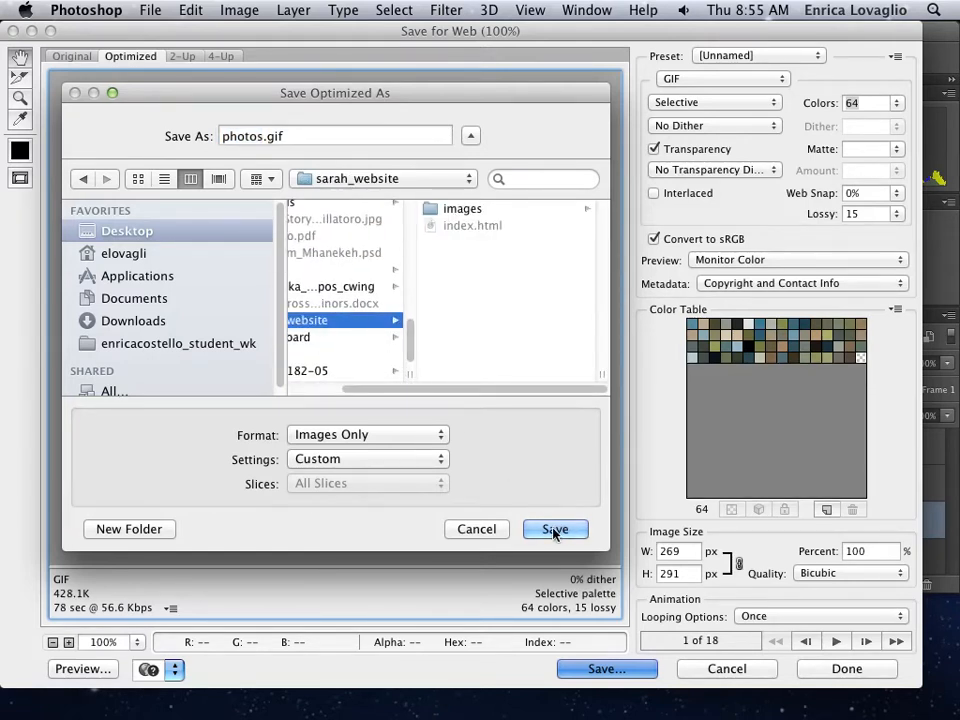
pyautogui.click(555, 529)
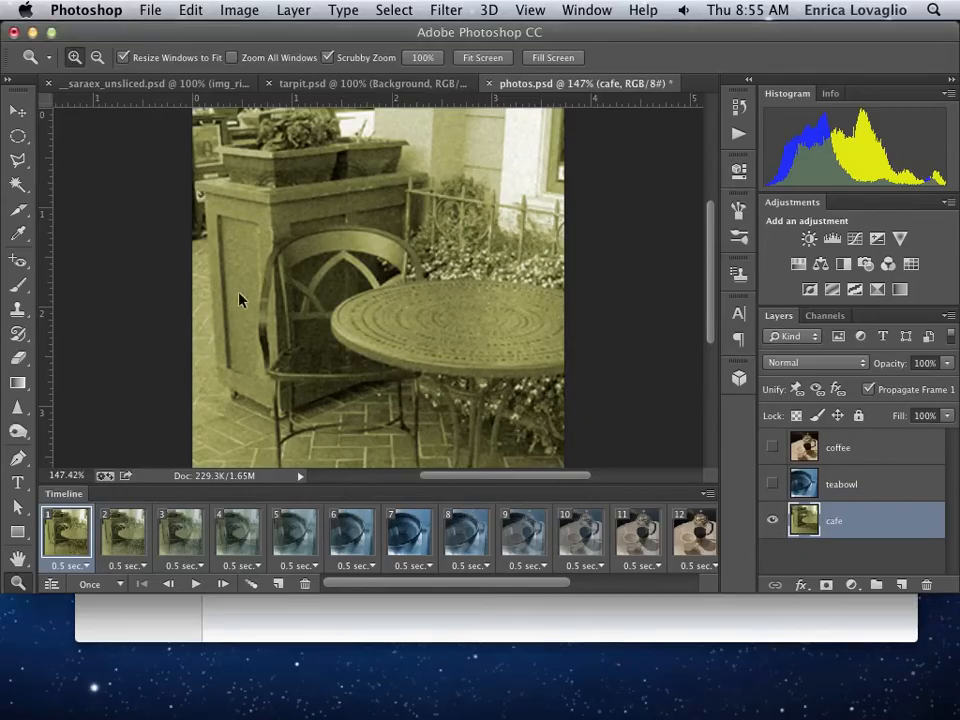
# Step: Switch to the sarah_website folder in Finder and open photos.gif in Chrome to view the exported animation
pyautogui.click(32, 28)
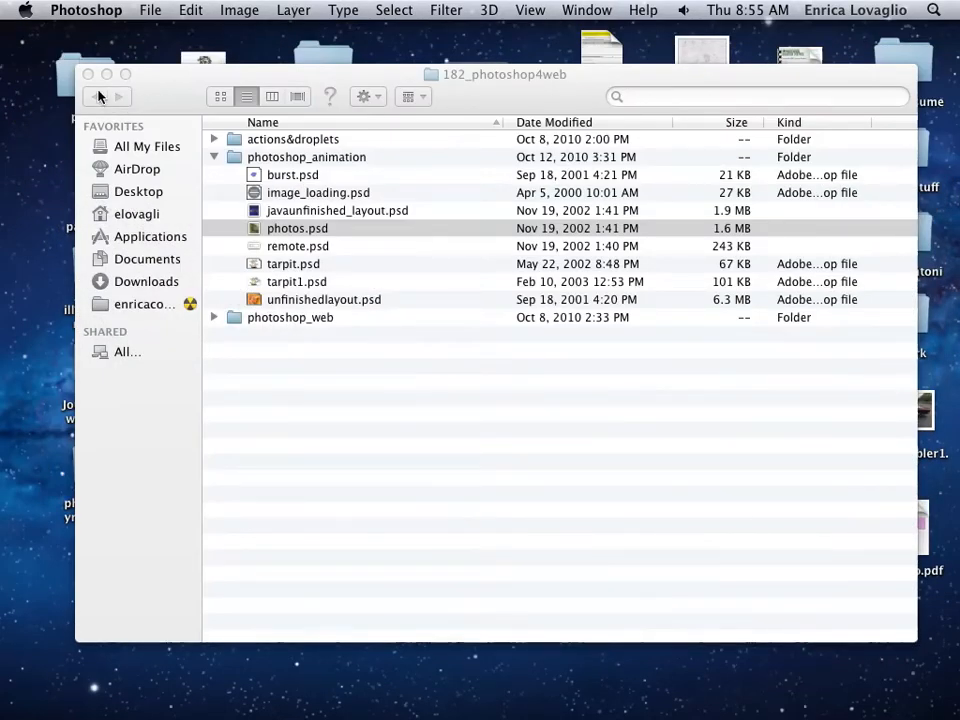
pyautogui.click(87, 74)
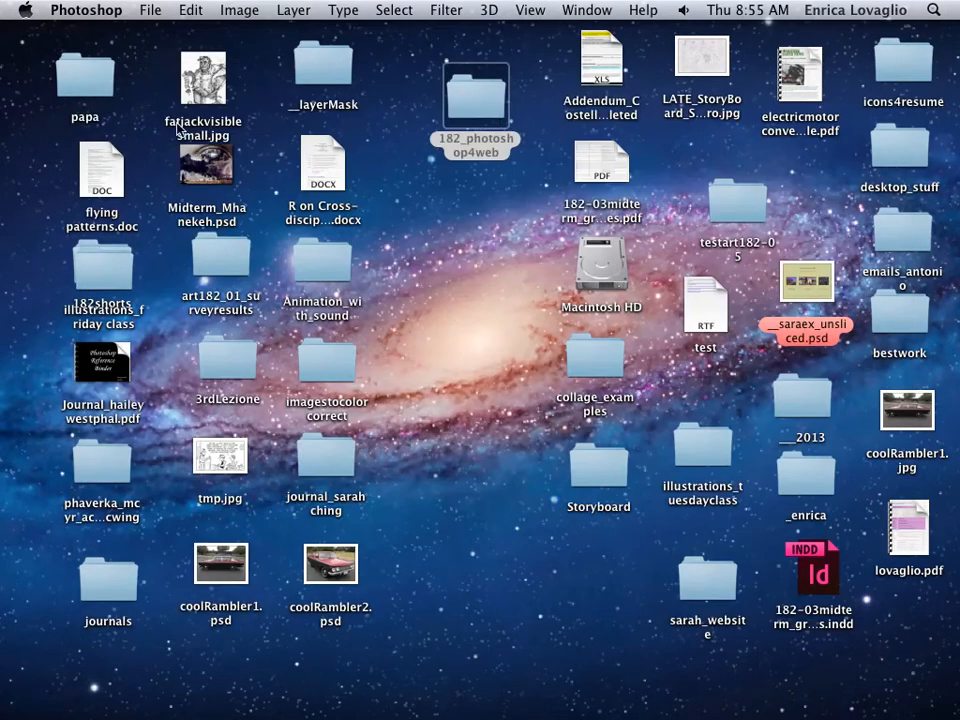
pyautogui.doubleClick(705, 585)
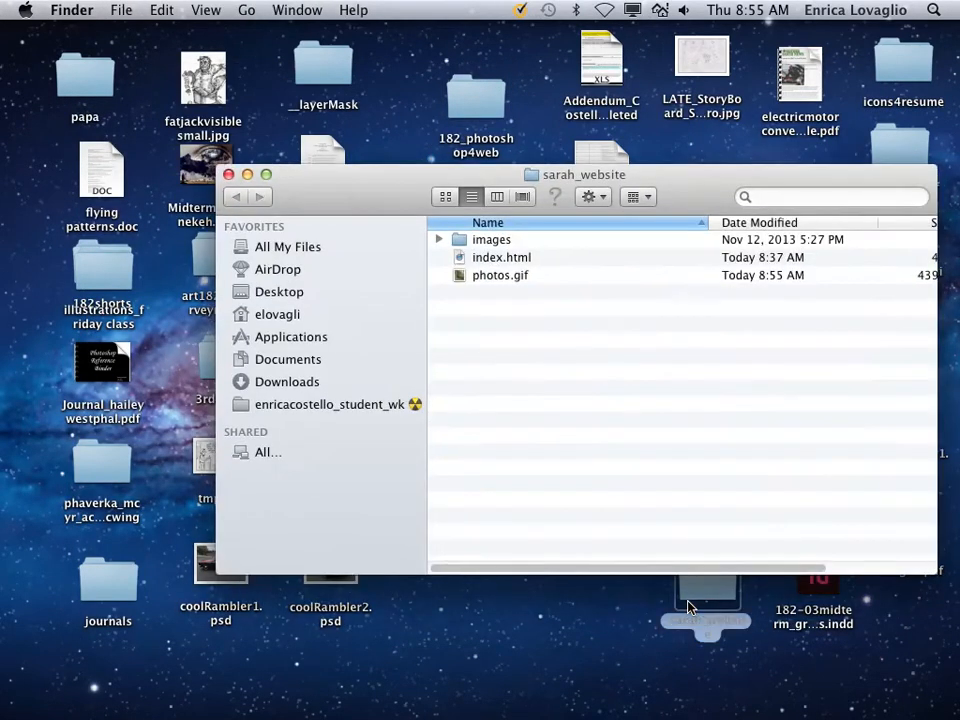
pyautogui.click(458, 280)
pyautogui.moveTo(459, 281); pyautogui.dragTo(375, 688)
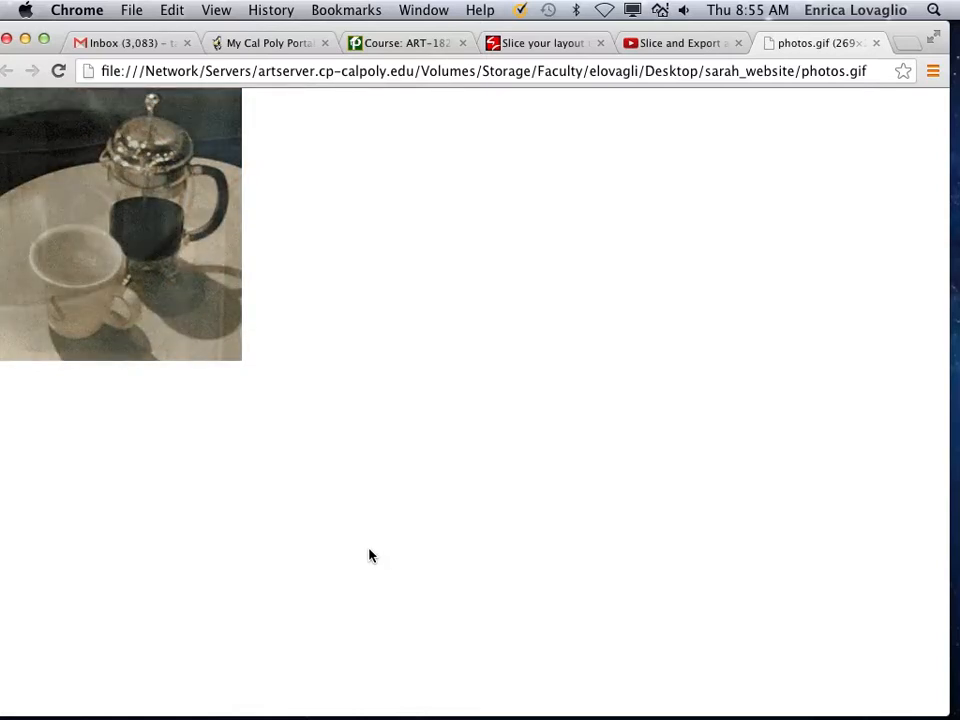
# Step: Close the photos.gif preview in Chrome, minimize the browser window, and switch back to Photoshop
pyautogui.click(876, 43)
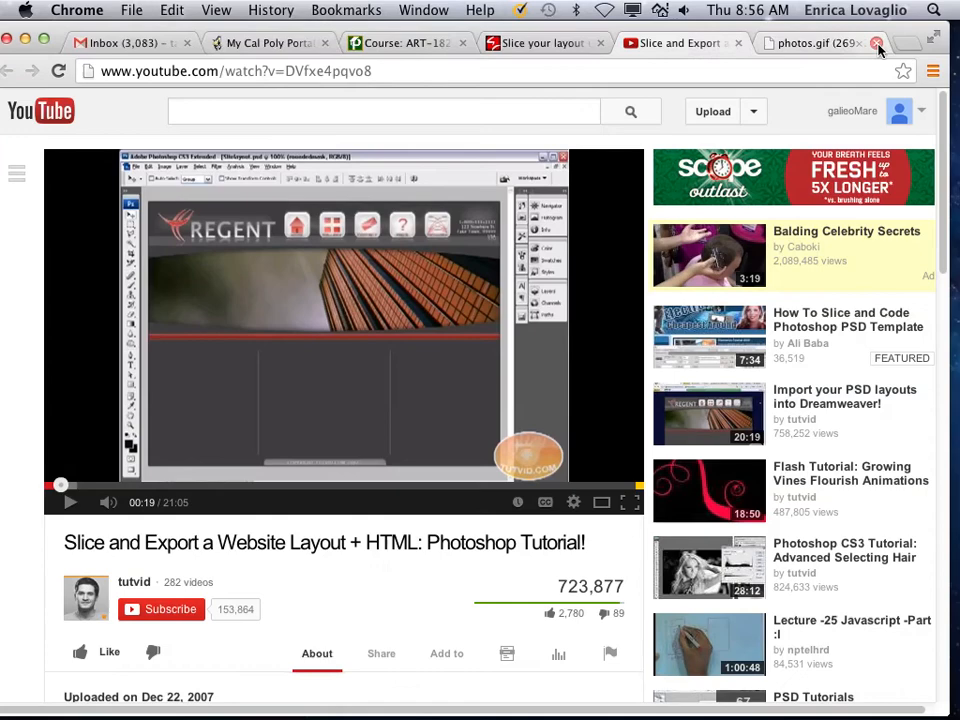
pyautogui.click(28, 39)
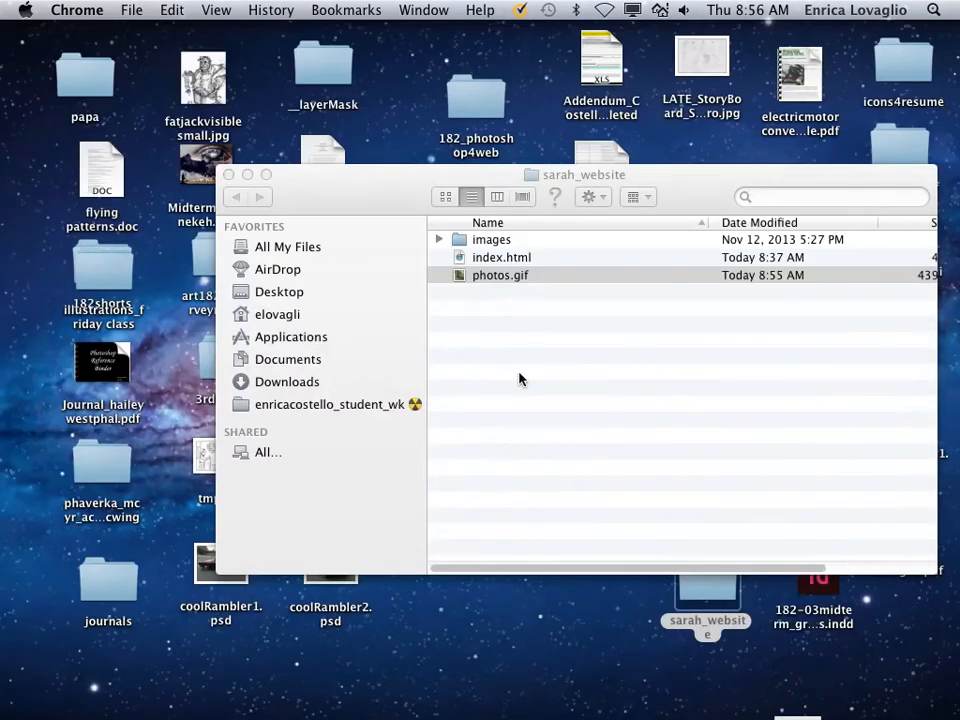
pyautogui.moveTo(800, 700)
pyautogui.click(748, 684)
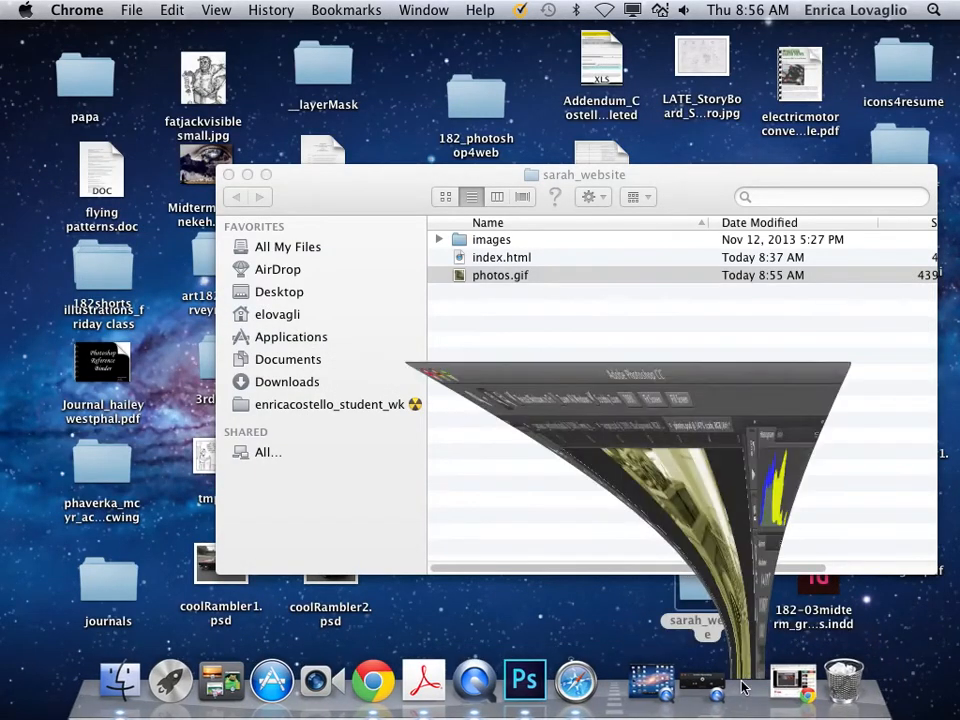
# Step: Create a new 400 x 400 pixel RGB document at 72 pixels/inch with a white background
pyautogui.click(147, 12)
pyautogui.click(158, 33)
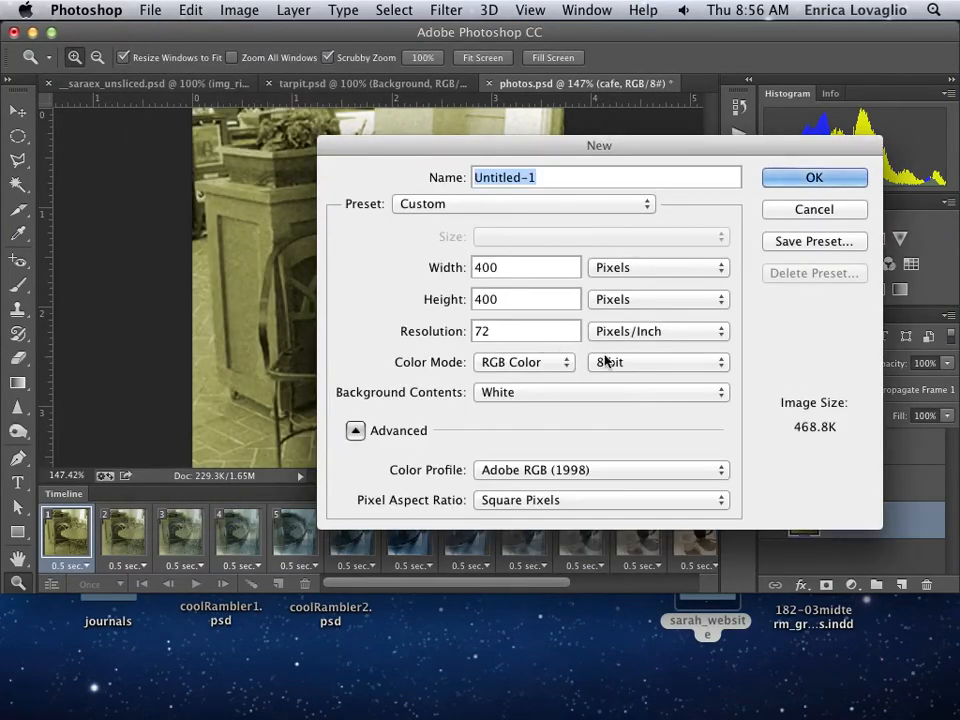
pyautogui.click(795, 184)
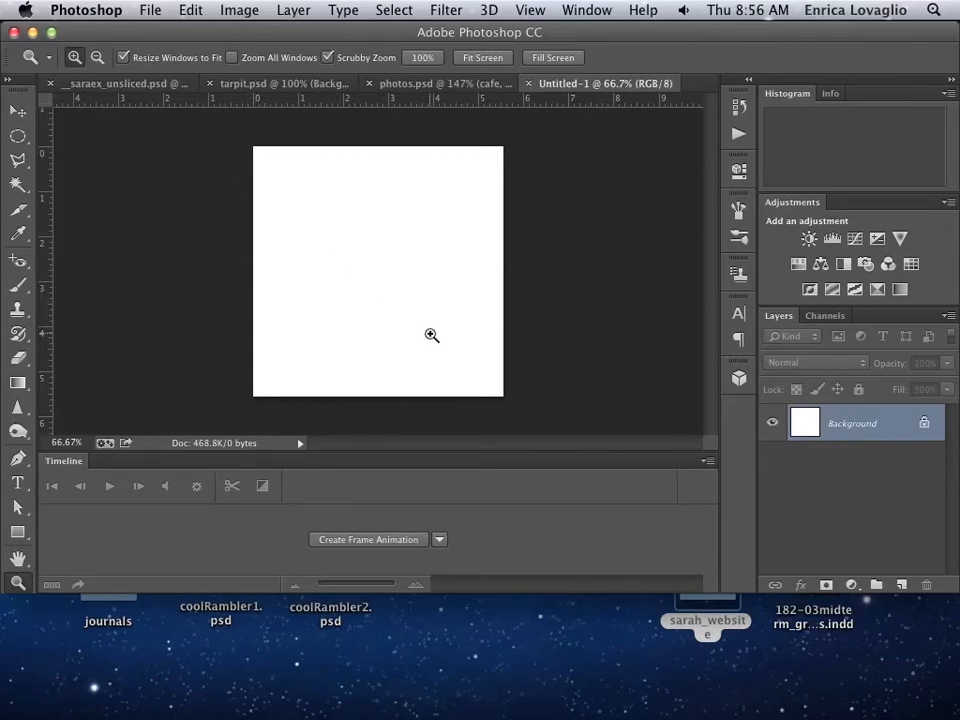
# Step: Make a circular selection about 0.6 inch across near the canvas's upper-left corner and add a new layer
pyautogui.click(17, 135)
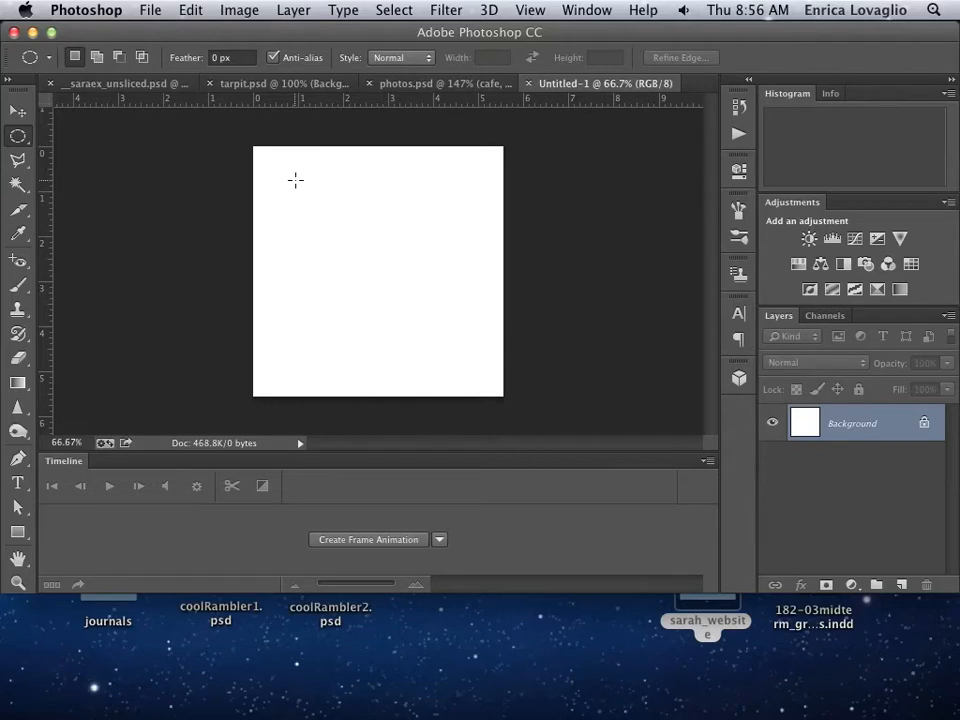
pyautogui.moveTo(299, 182); pyautogui.dragTo(320, 200)
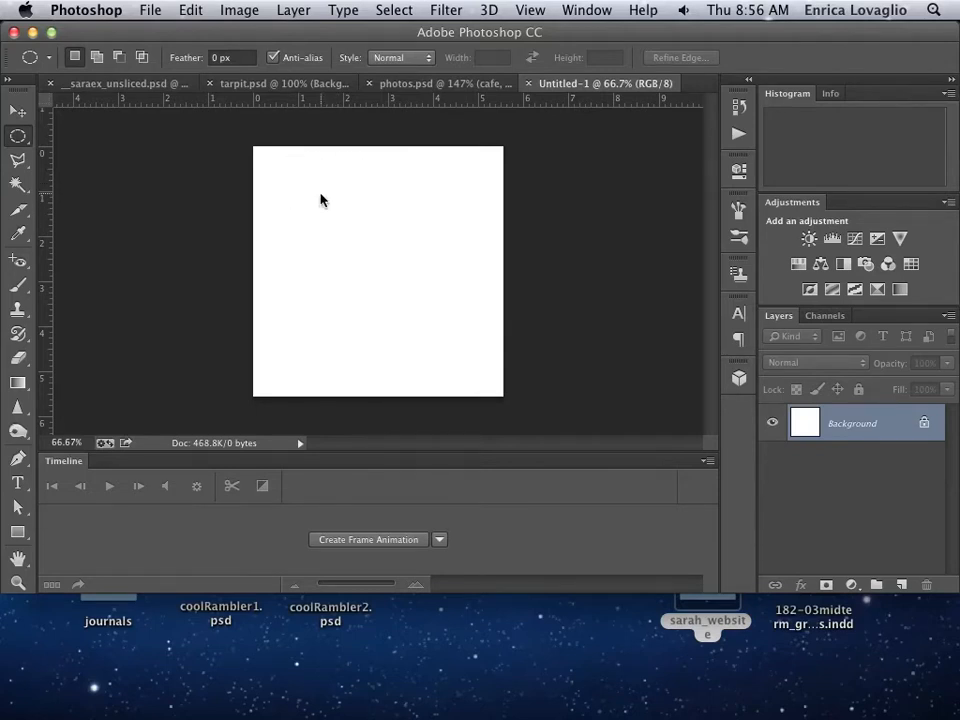
pyautogui.click(901, 584)
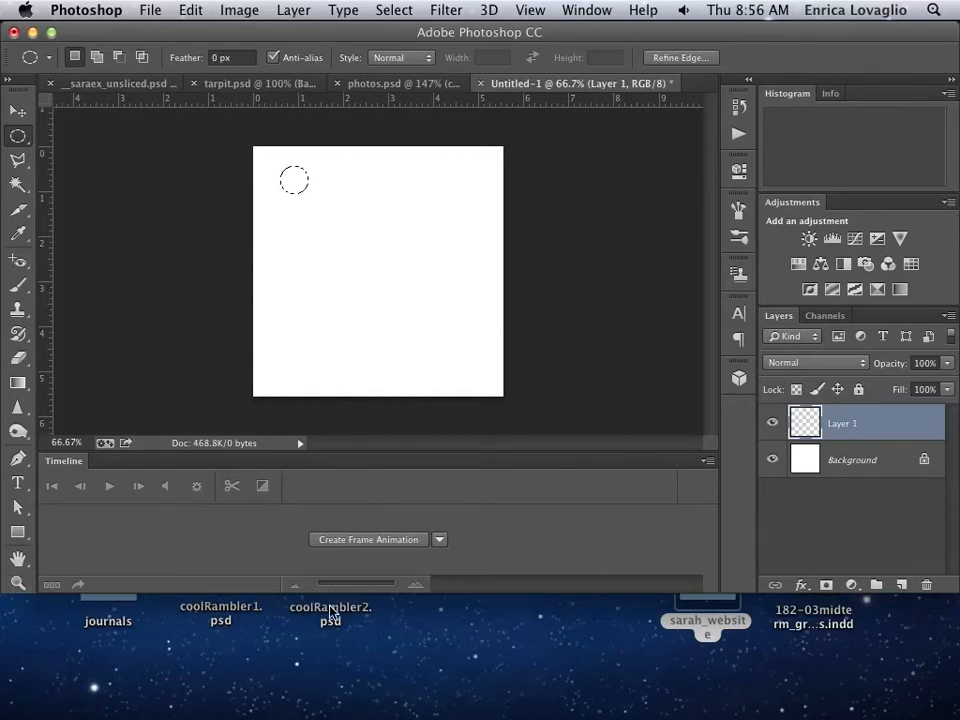
# Step: Extend the application window to reveal the color swatches and set the foreground color to dark red 712207
pyautogui.moveTo(331, 594); pyautogui.dragTo(337, 666)
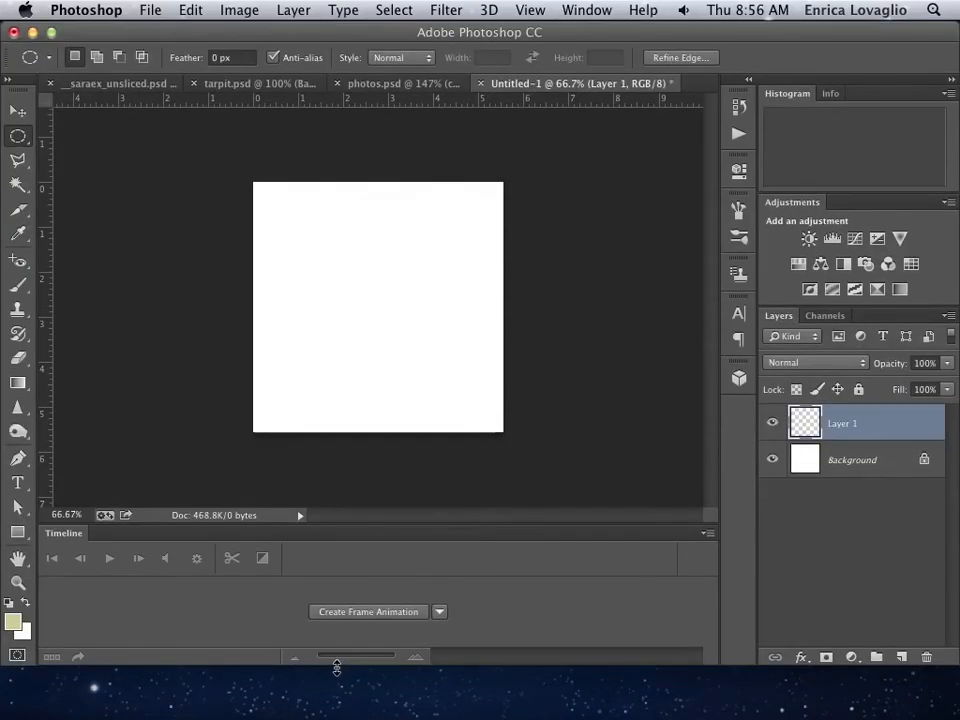
pyautogui.click(13, 625)
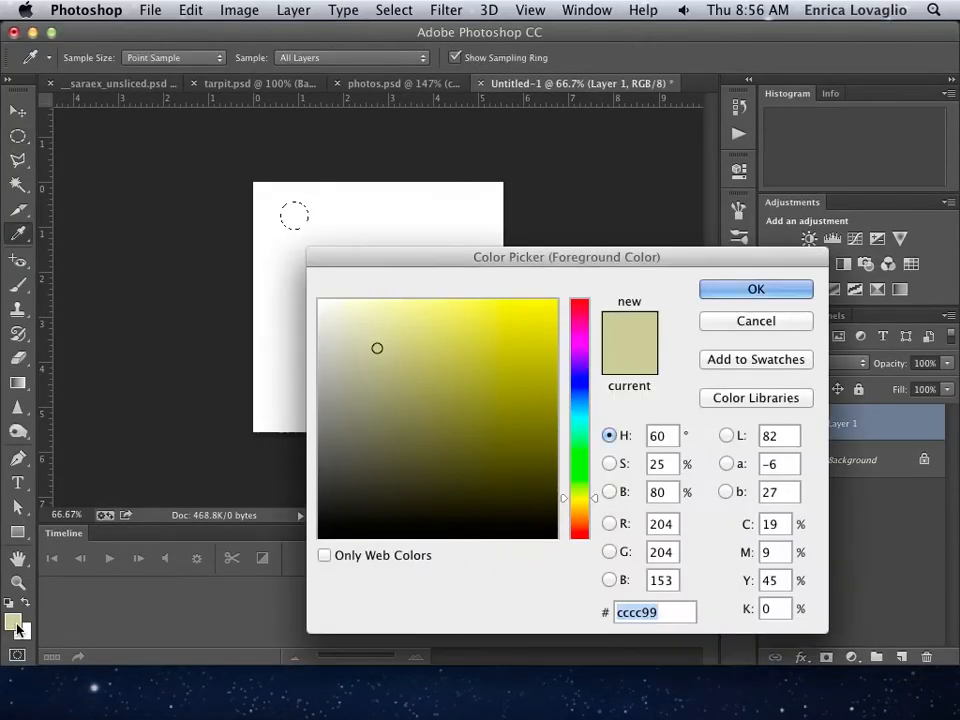
pyautogui.click(579, 527)
pyautogui.click(543, 432)
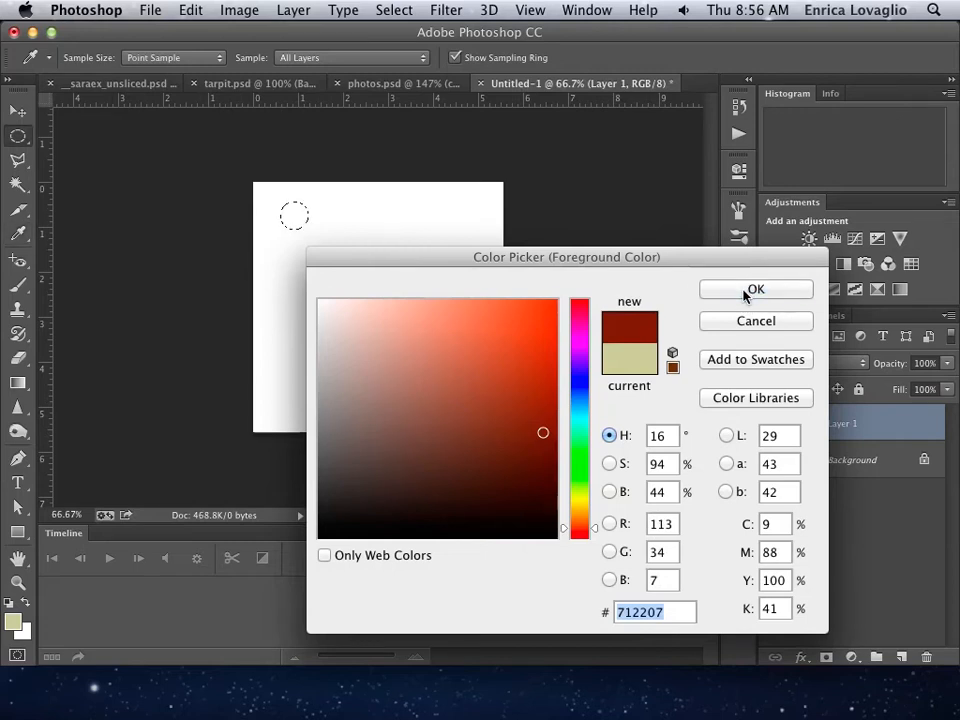
pyautogui.click(746, 290)
# Step: Fill the circular selection on Layer 1 with the foreground color at 100% opacity and deselect it
pyautogui.click(188, 12)
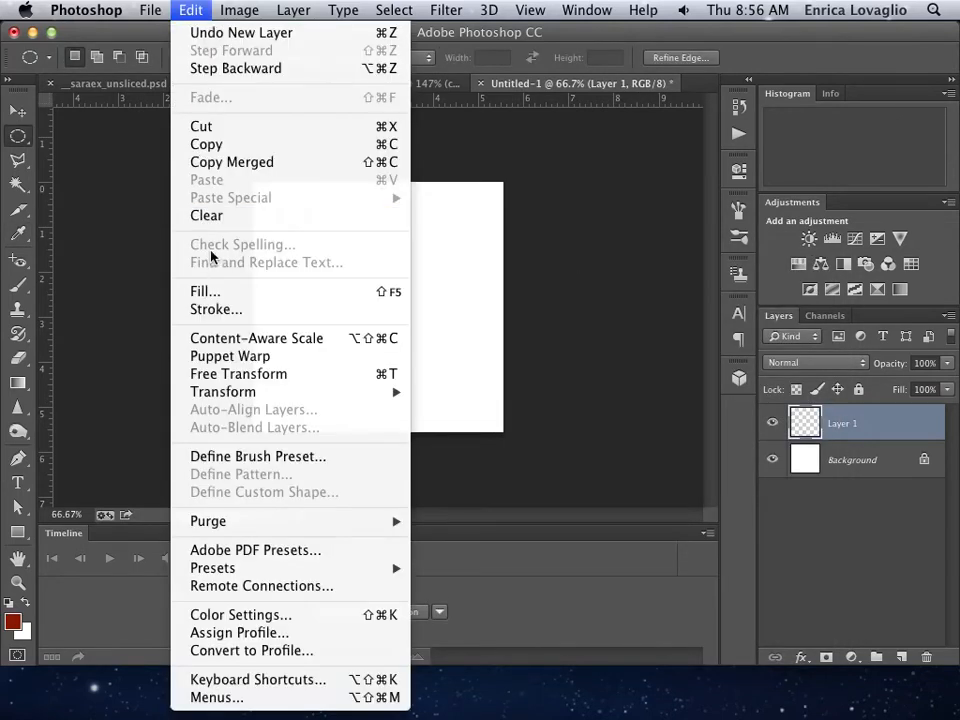
pyautogui.click(212, 292)
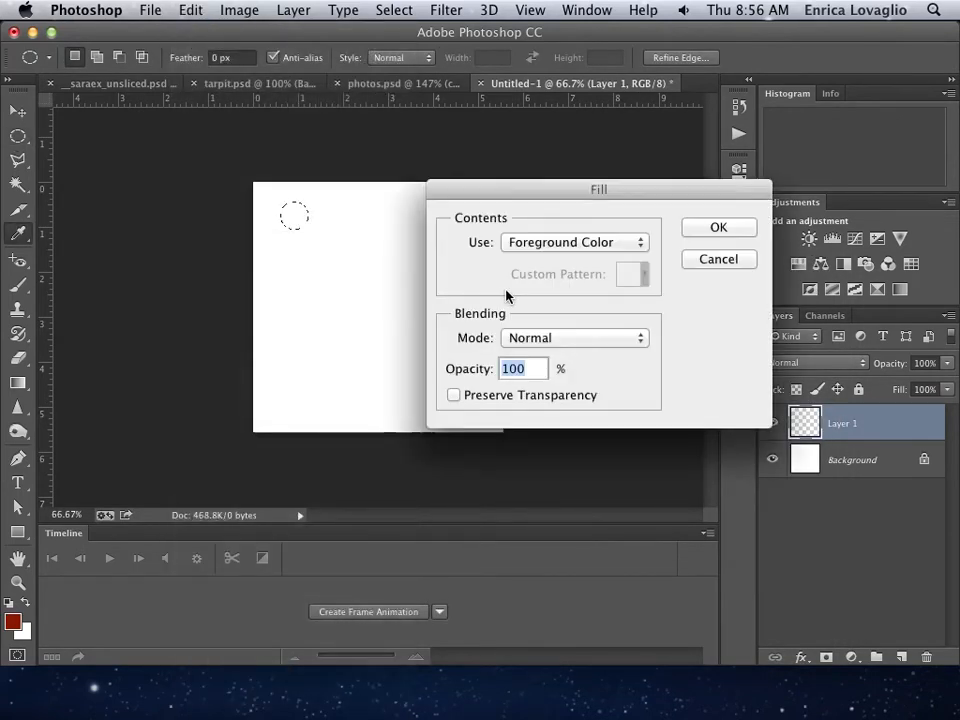
pyautogui.click(718, 227)
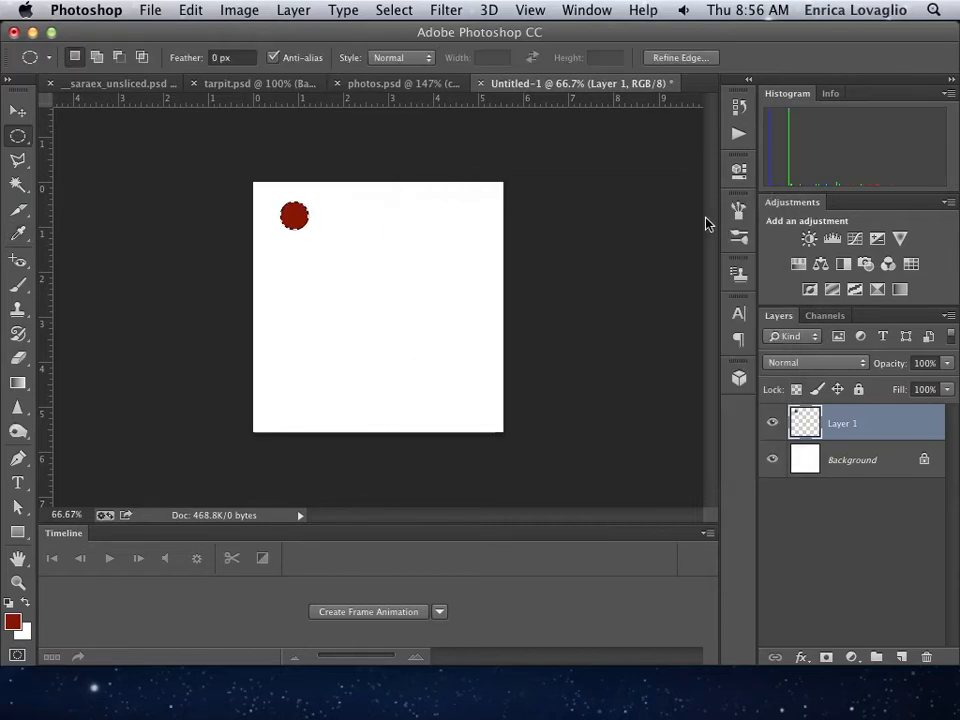
pyautogui.press('super+d')
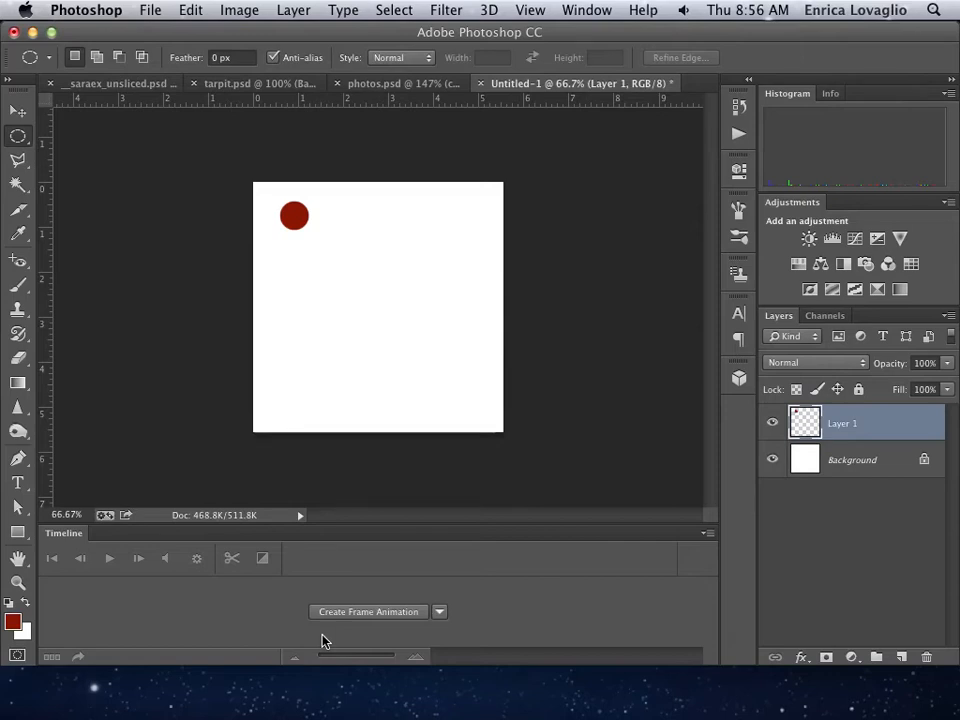
# Step: Create a frame animation for the new document in the timeline
pyautogui.click(440, 614)
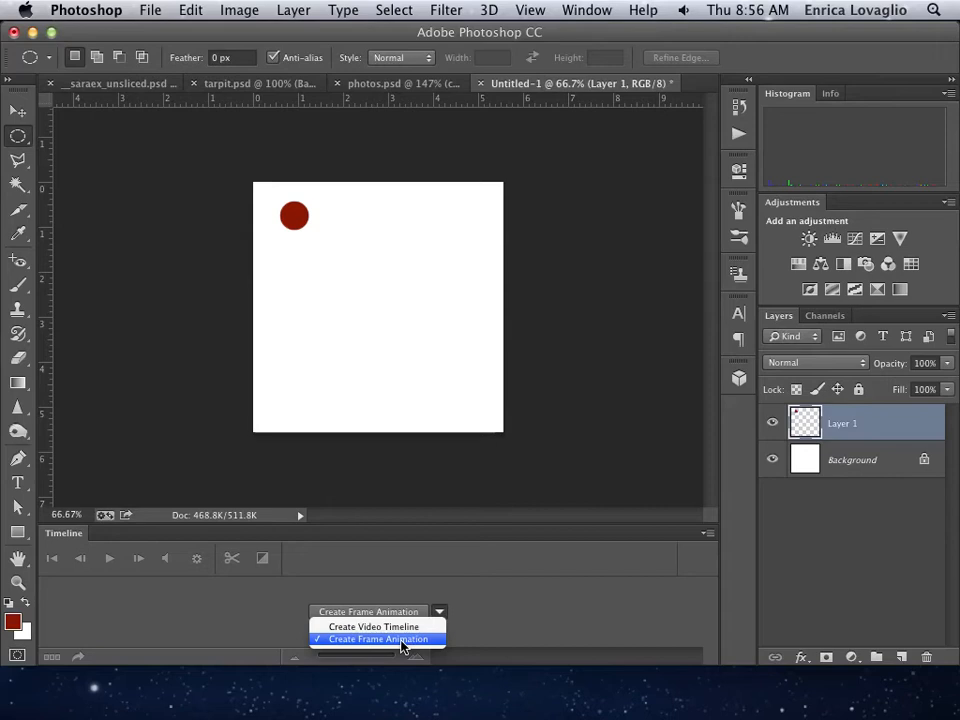
pyautogui.click(401, 640)
pyautogui.click(388, 612)
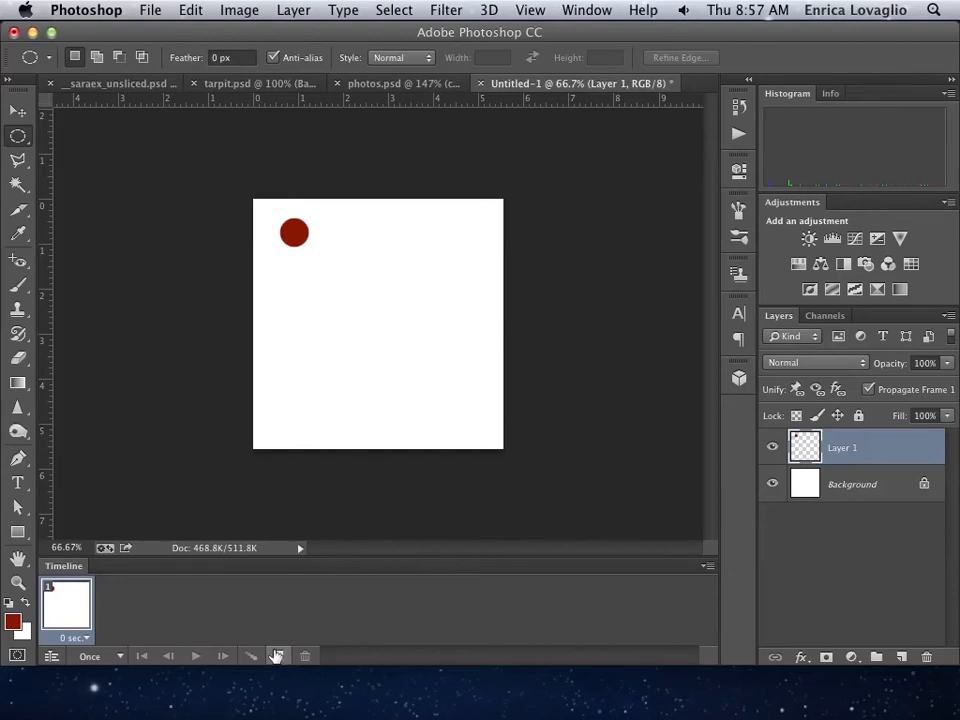
# Step: Add a second animation frame and move the red circle to the canvas's lower-right corner in it
pyautogui.click(277, 657)
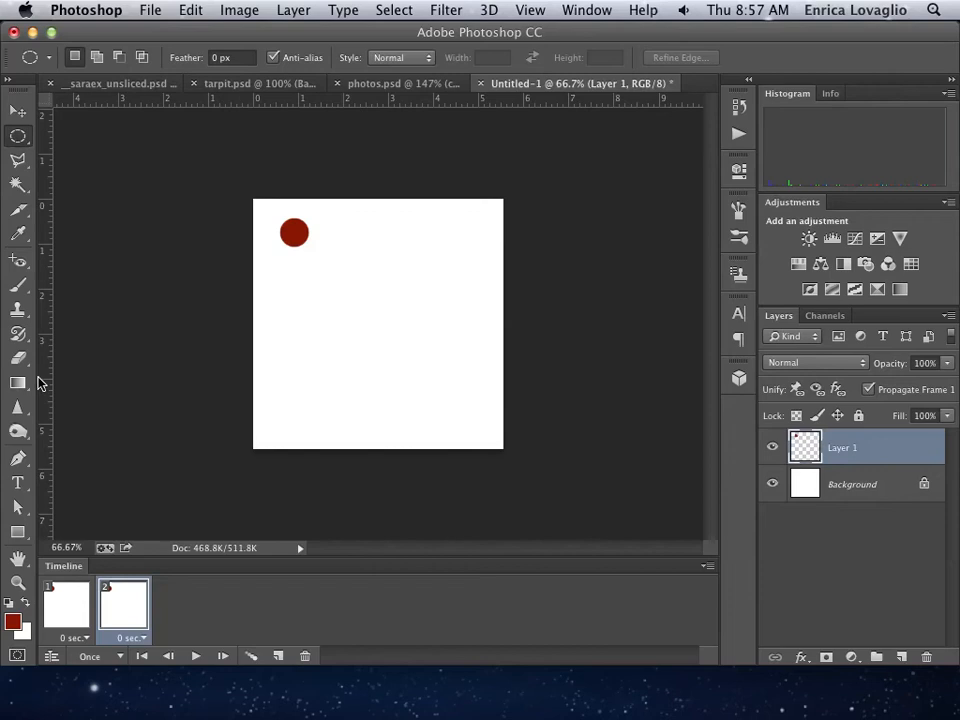
pyautogui.click(18, 110)
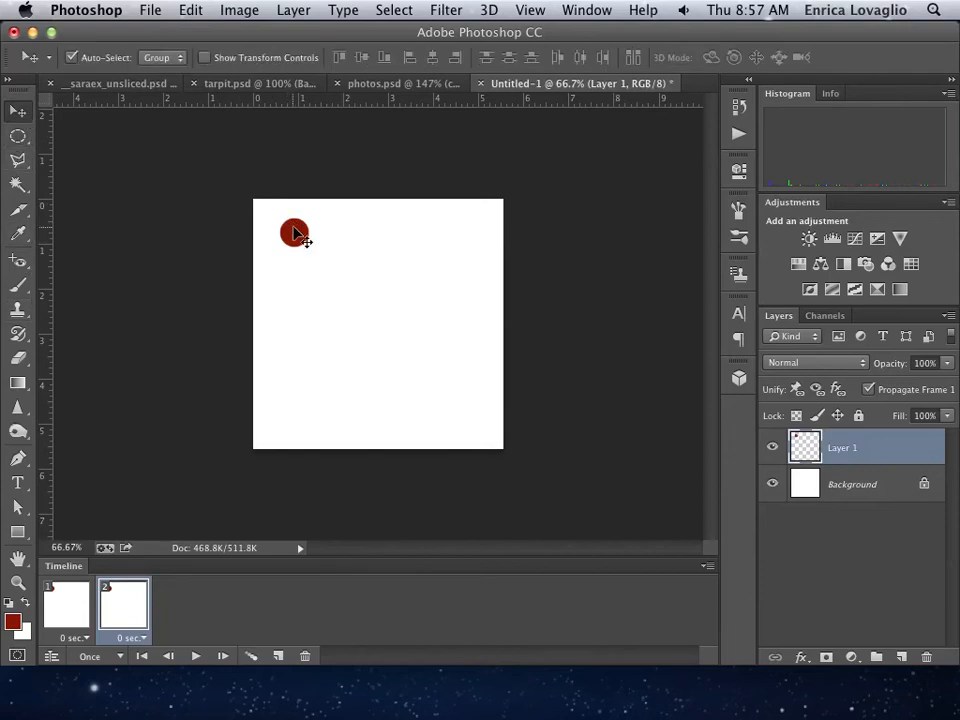
pyautogui.moveTo(306, 243); pyautogui.dragTo(469, 413)
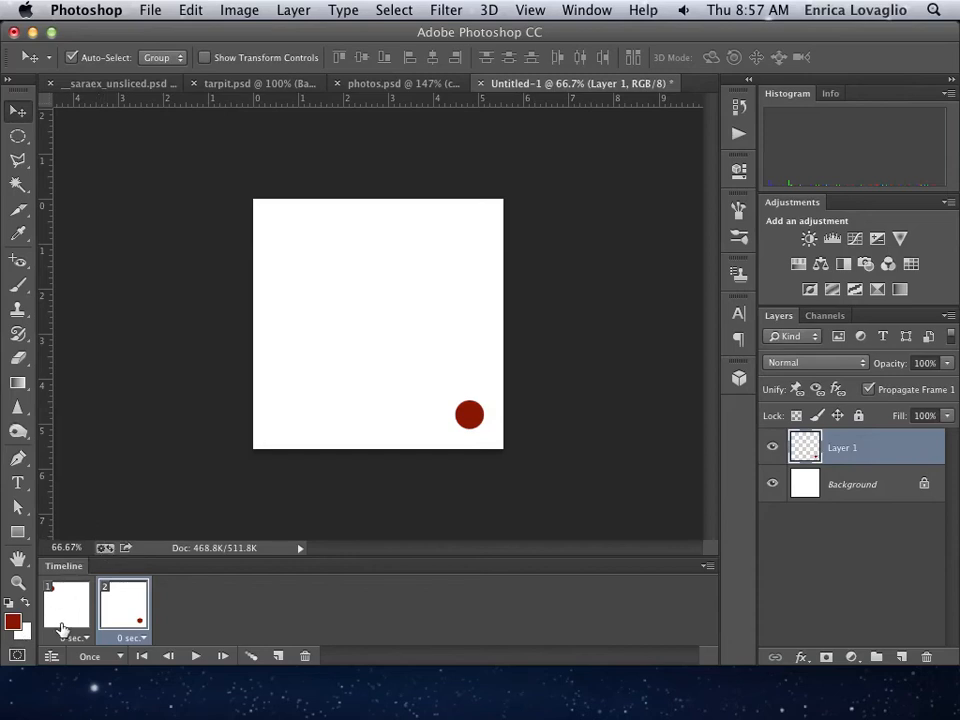
# Step: Tween the second frame with the previous frame, adding 5 frames across all layers, and play the animation from the first frame
pyautogui.click(62, 624)
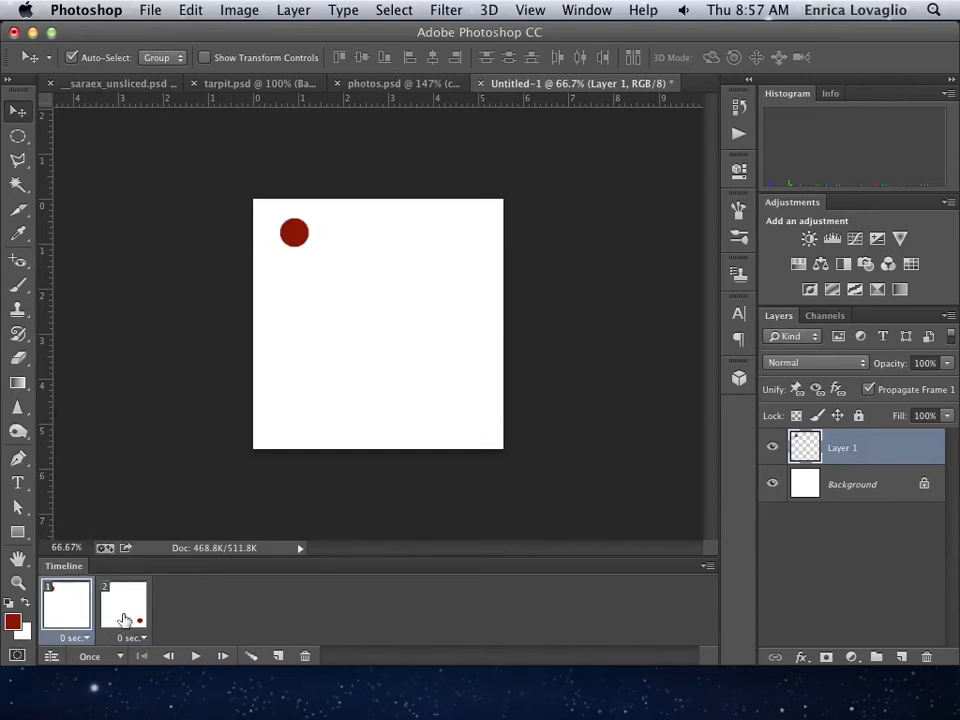
pyautogui.click(124, 620)
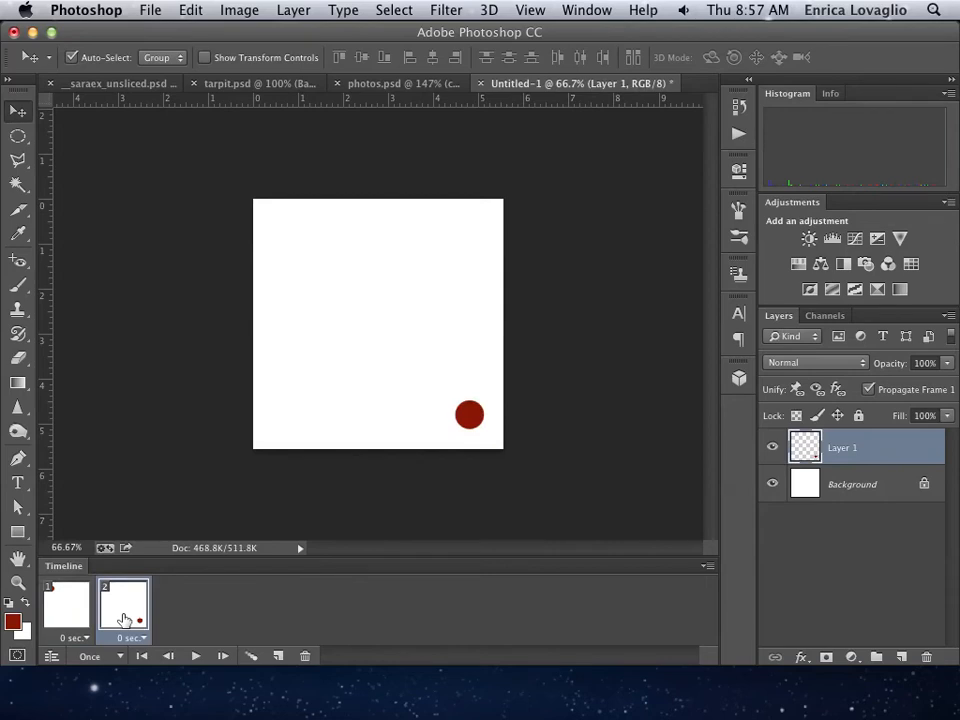
pyautogui.click(251, 658)
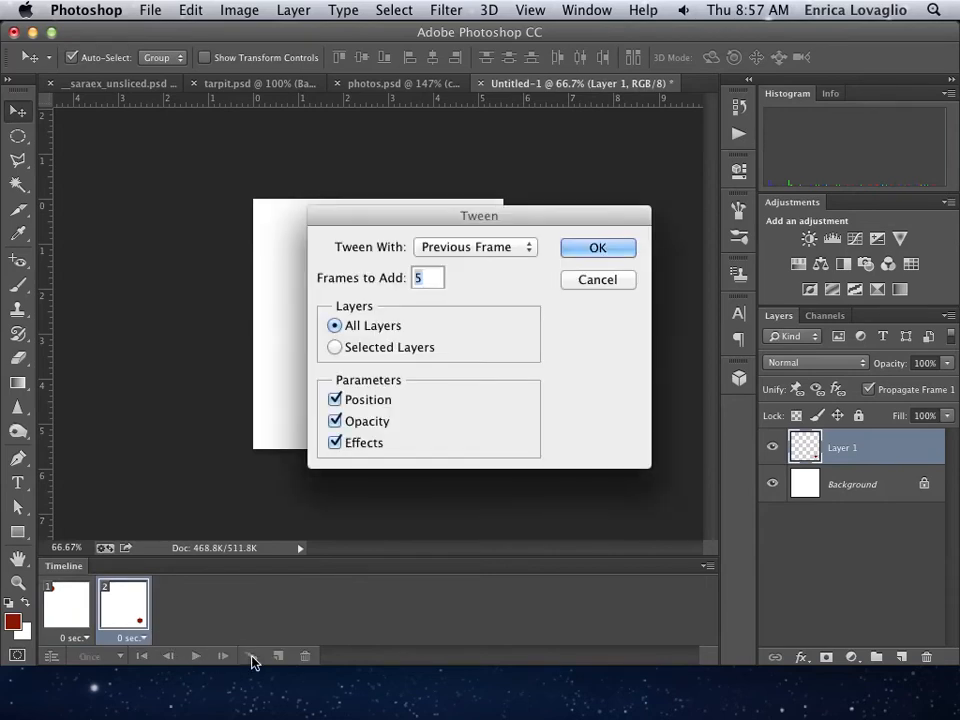
pyautogui.click(608, 256)
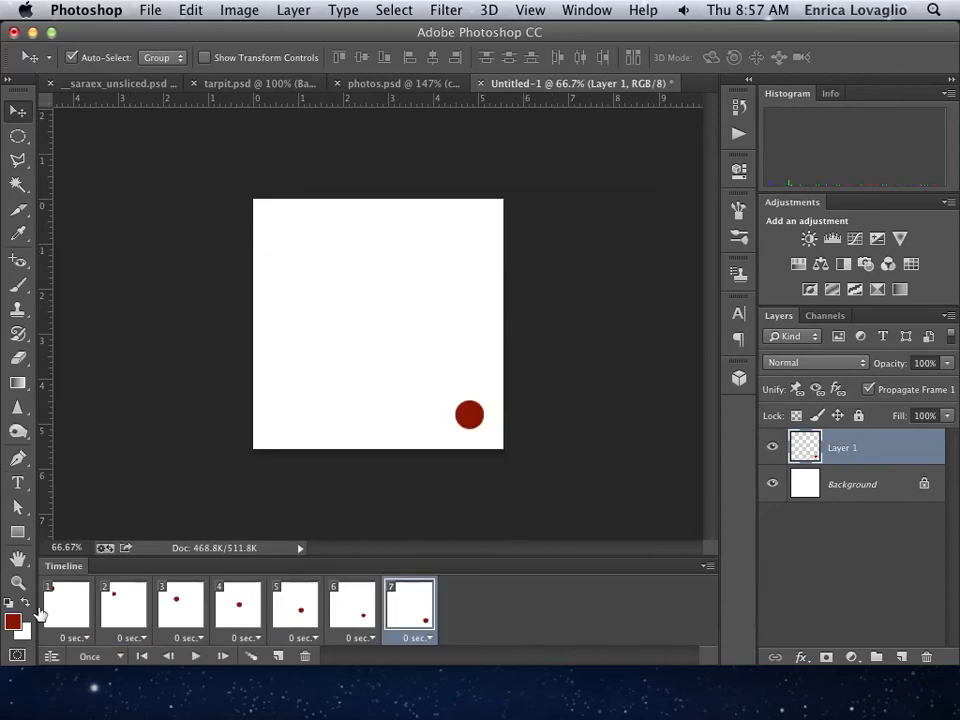
pyautogui.click(64, 612)
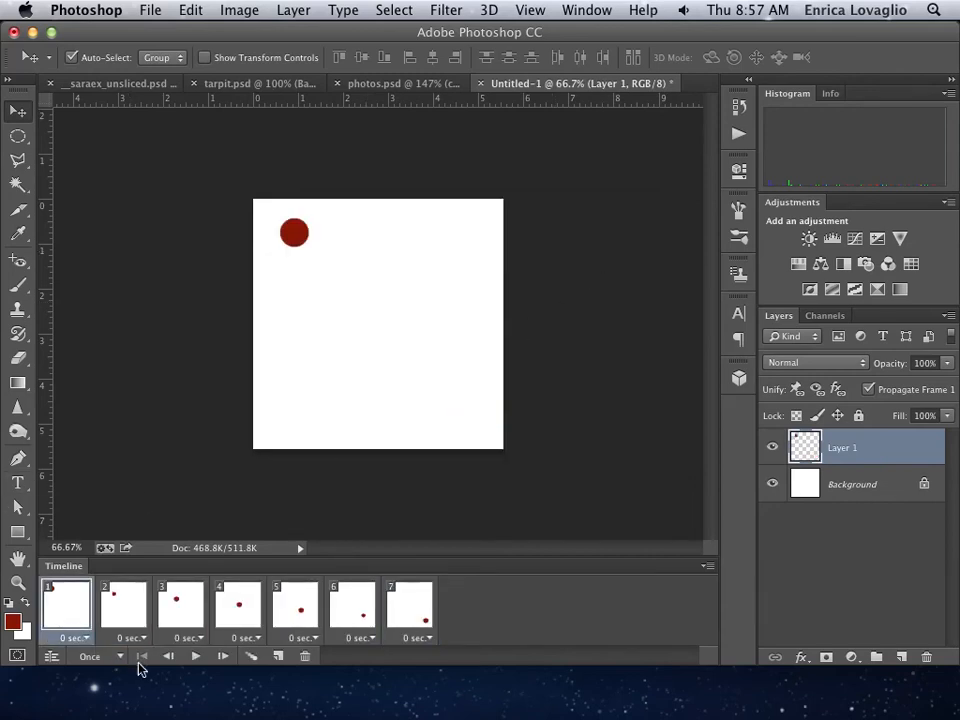
pyautogui.click(196, 657)
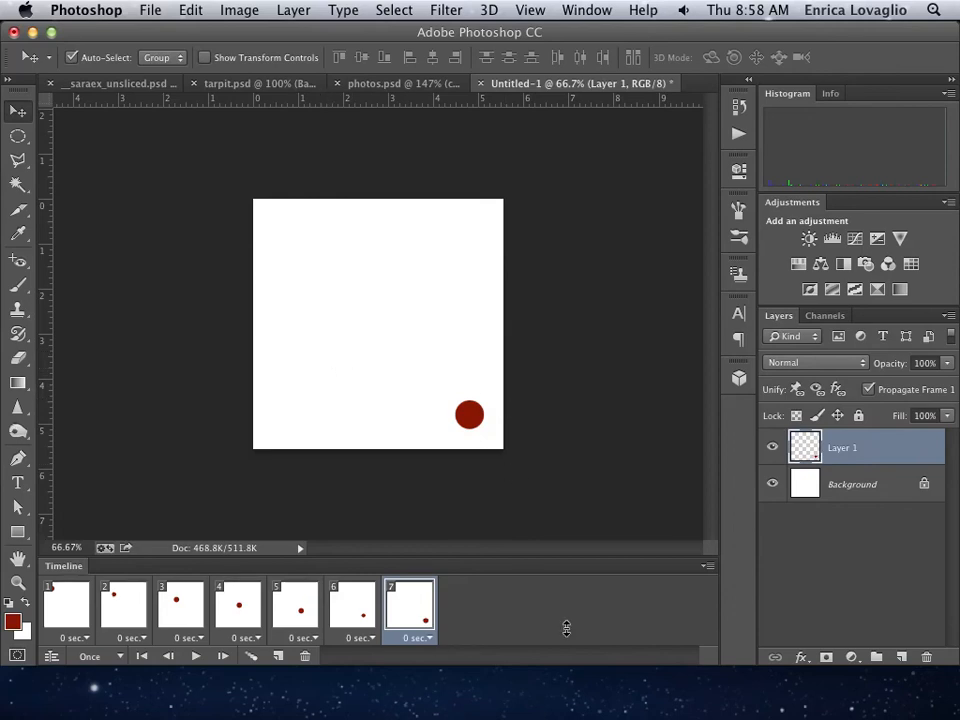
pyautogui.moveTo(772, 705)
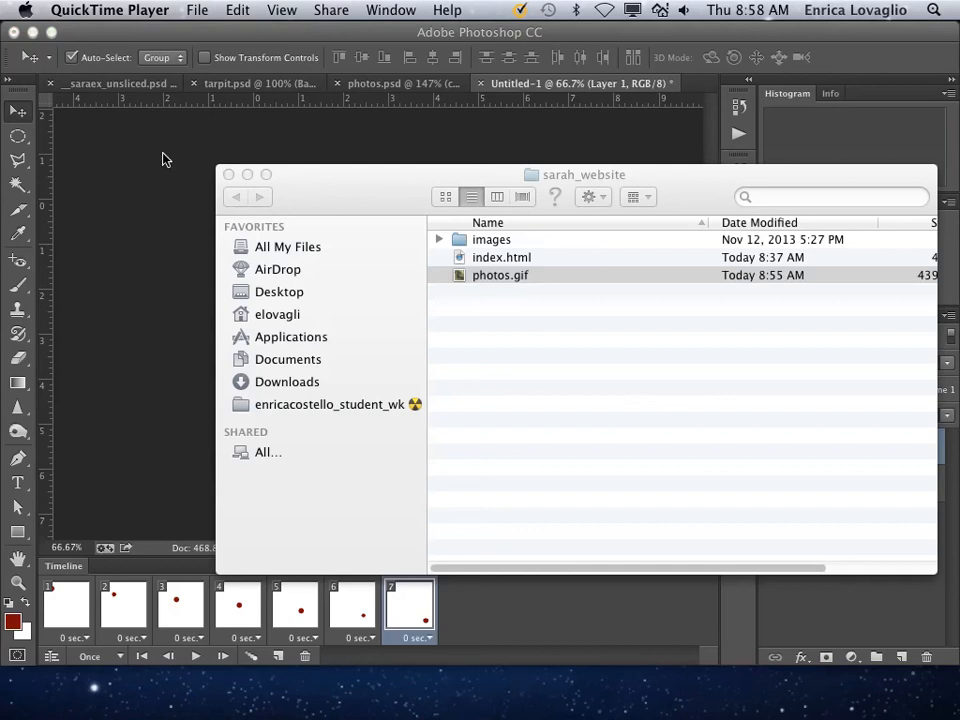
pyautogui.moveTo(375, 208); pyautogui.dragTo(390, 244)
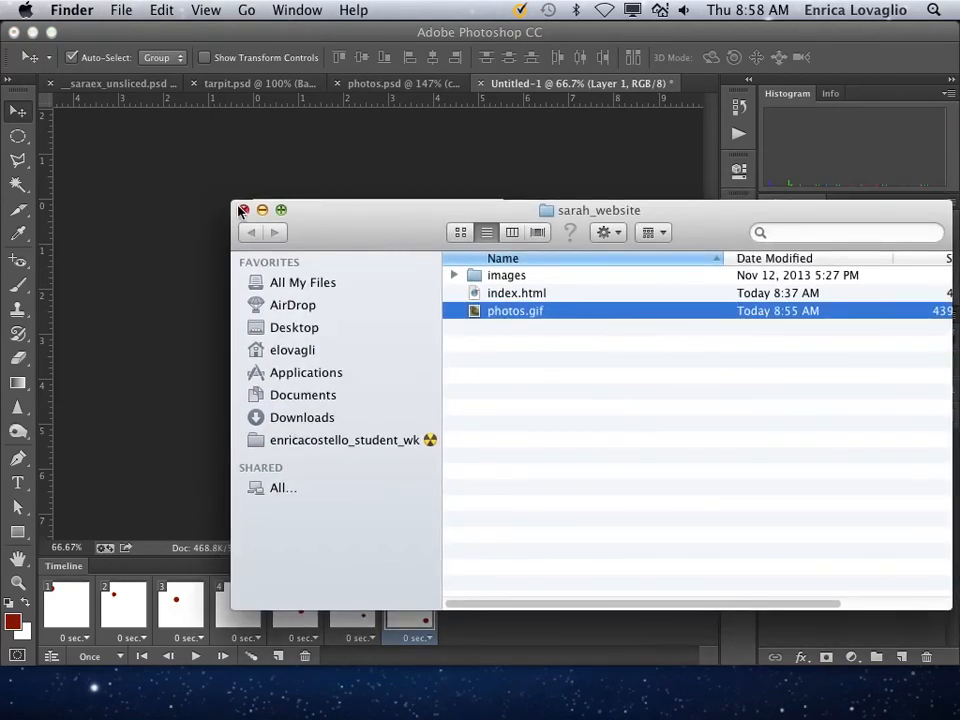